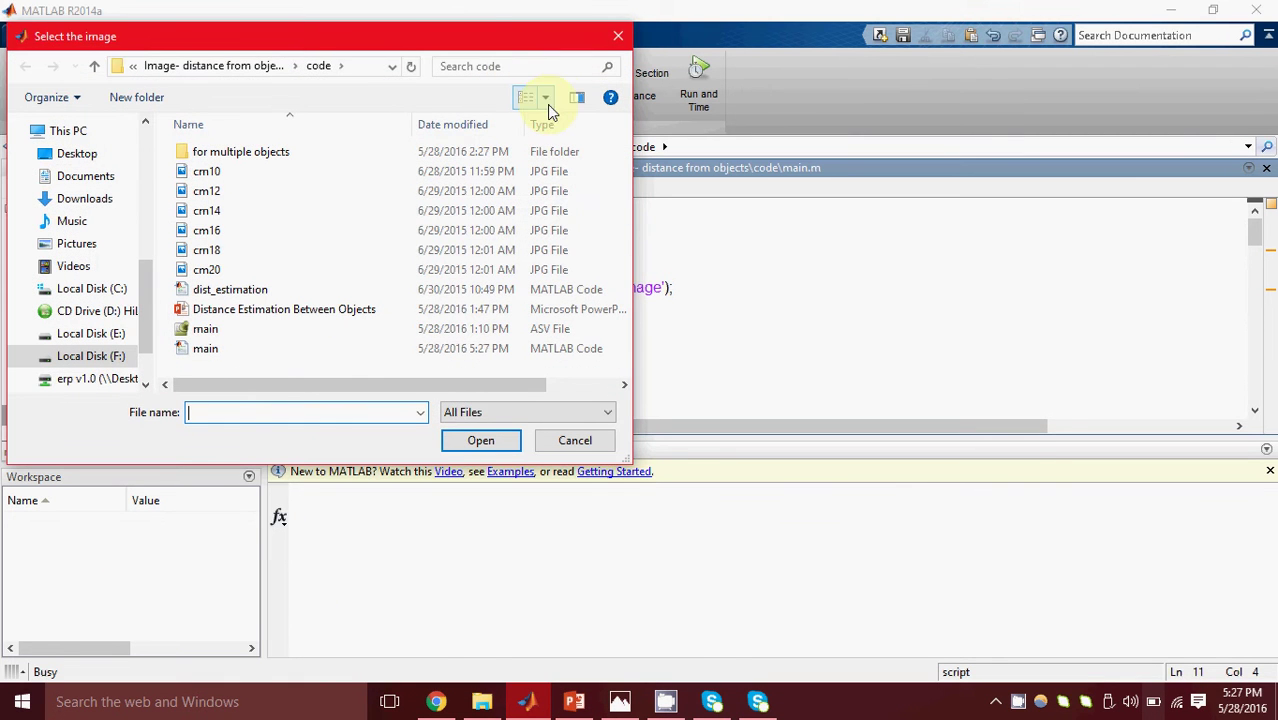
Open the cm18 image from the Large icons view so the script measures 17.8481 cm
{"action": "left_click", "coordinate": [547, 97]}
{"action": "left_click", "coordinate": [602, 55]}
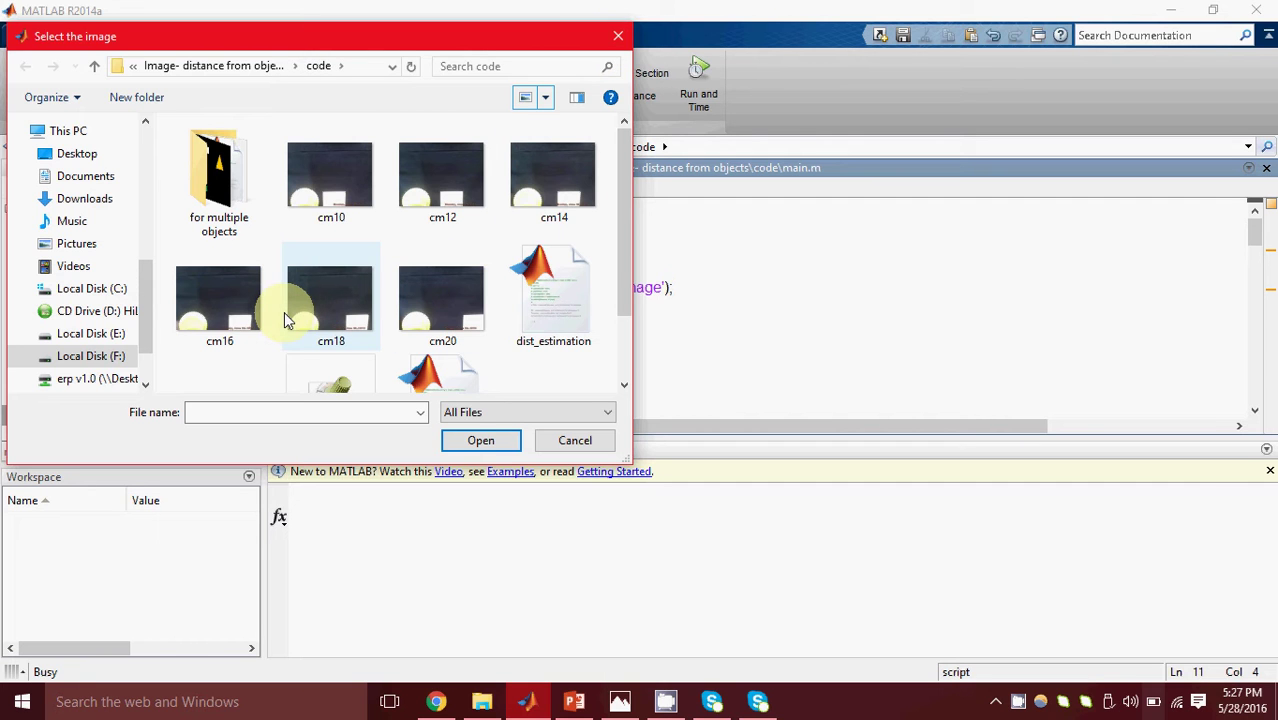
{"action": "left_click", "coordinate": [347, 303]}
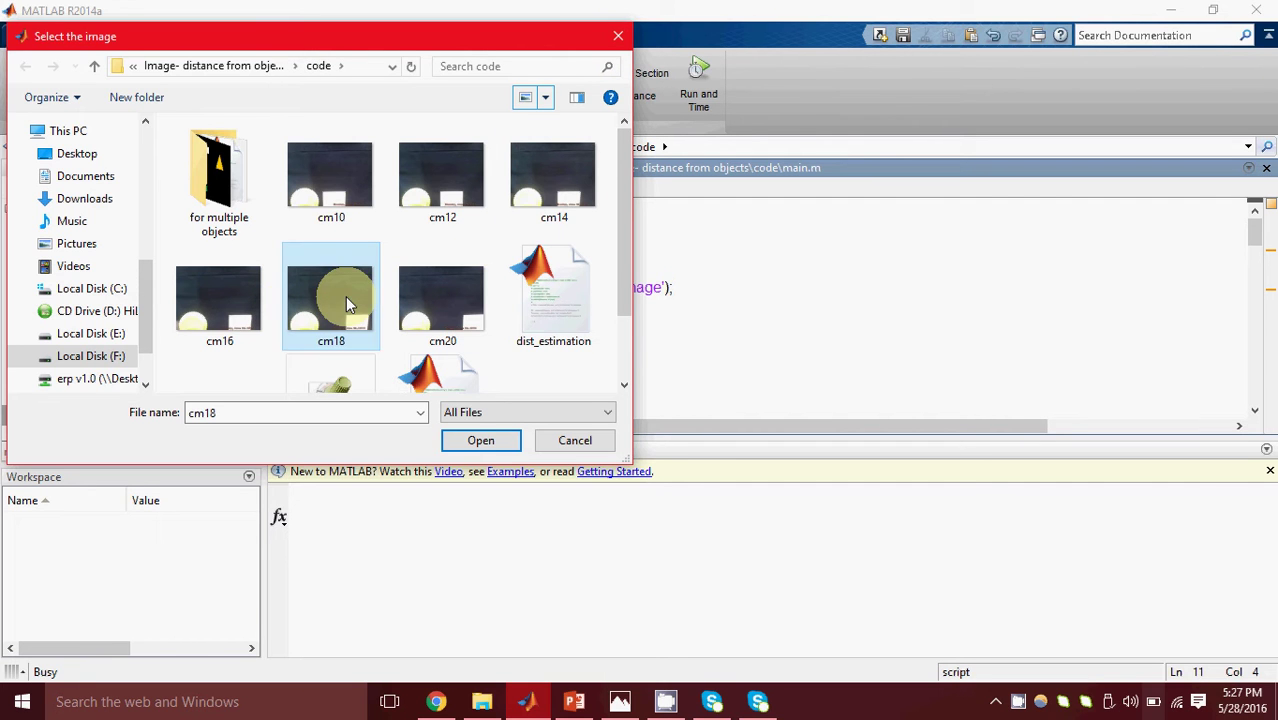
{"action": "left_click", "coordinate": [458, 444]}
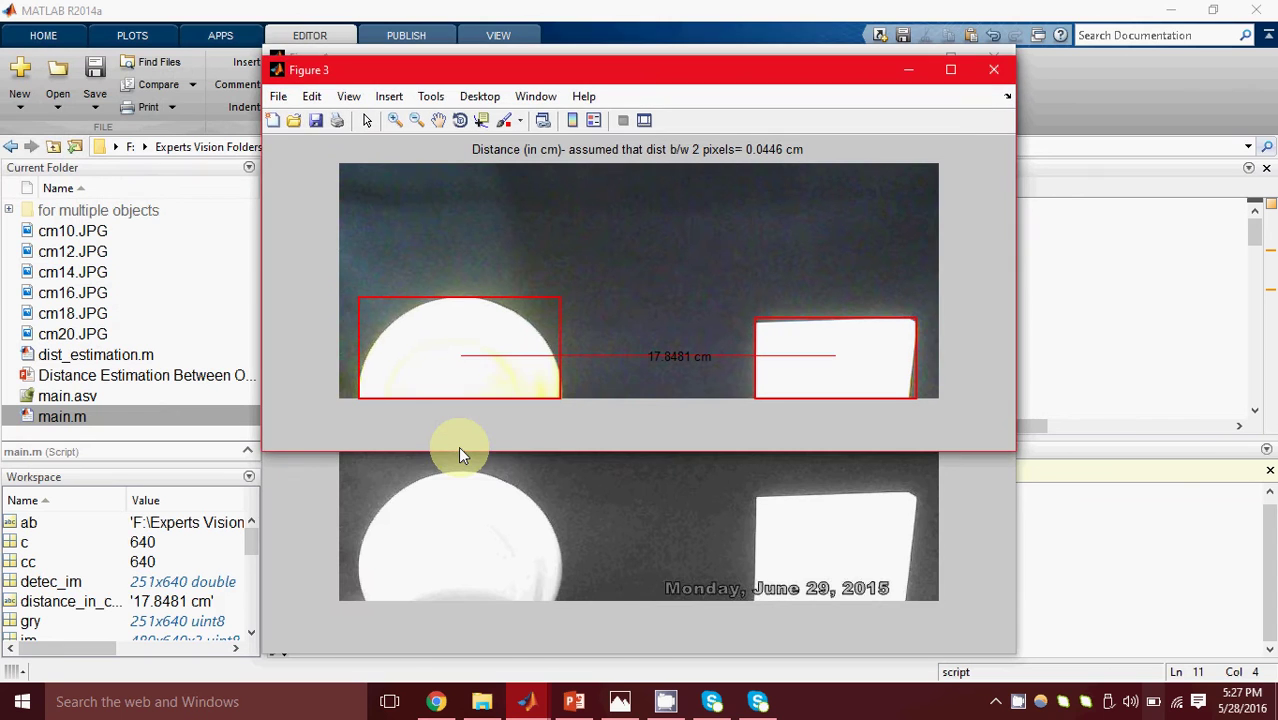
Maximize and minimize Figure 3, then review 17.8481 measured versus 18 original, 0.8437% error
{"action": "left_click", "coordinate": [952, 70]}
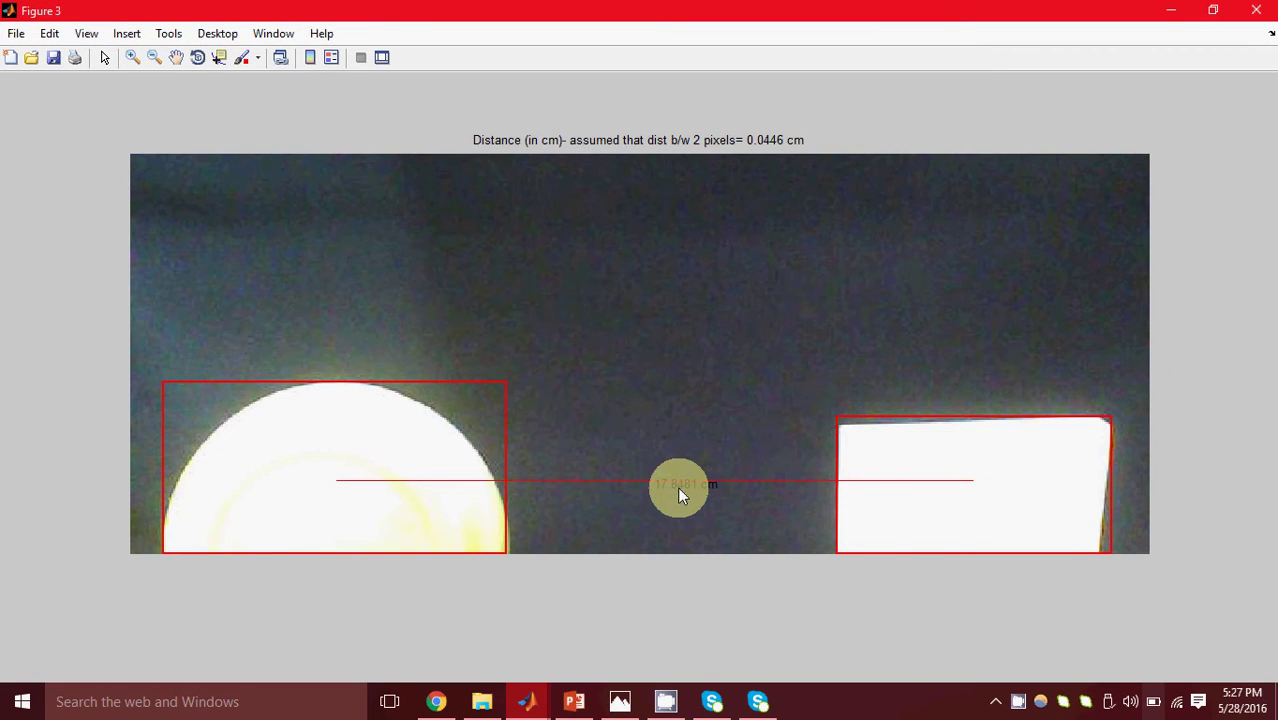
{"action": "left_click", "coordinate": [1168, 11]}
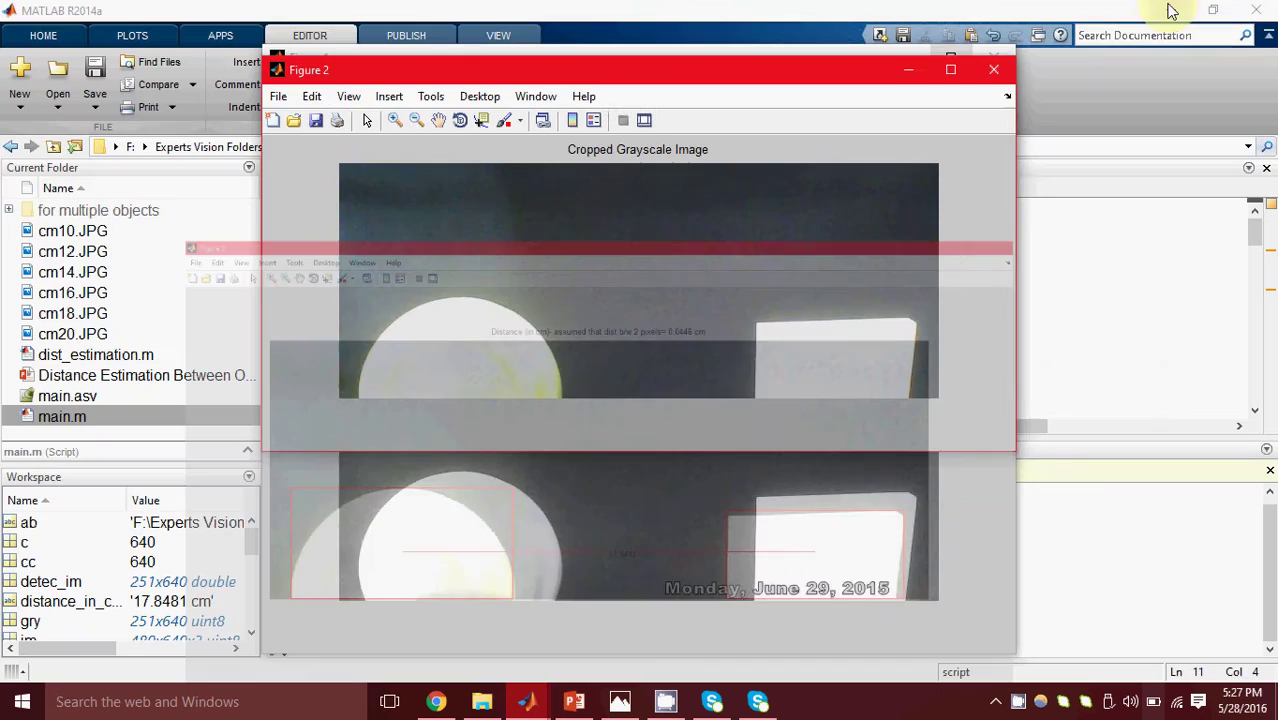
{"action": "left_click", "coordinate": [1094, 526]}
{"action": "left_click_drag", "start_coordinate": [294, 585], "coordinate": [436, 615]}
{"action": "left_click", "coordinate": [436, 615]}
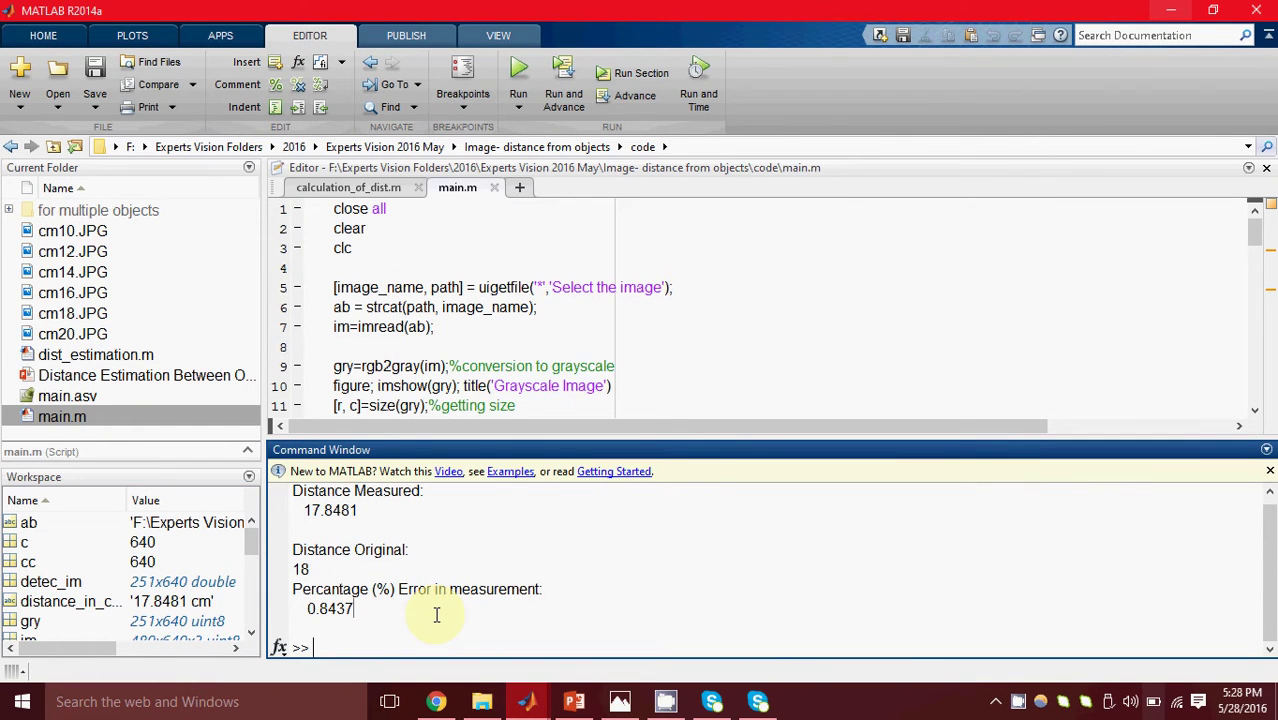
{"action": "mouse_move", "coordinate": [575, 705]}
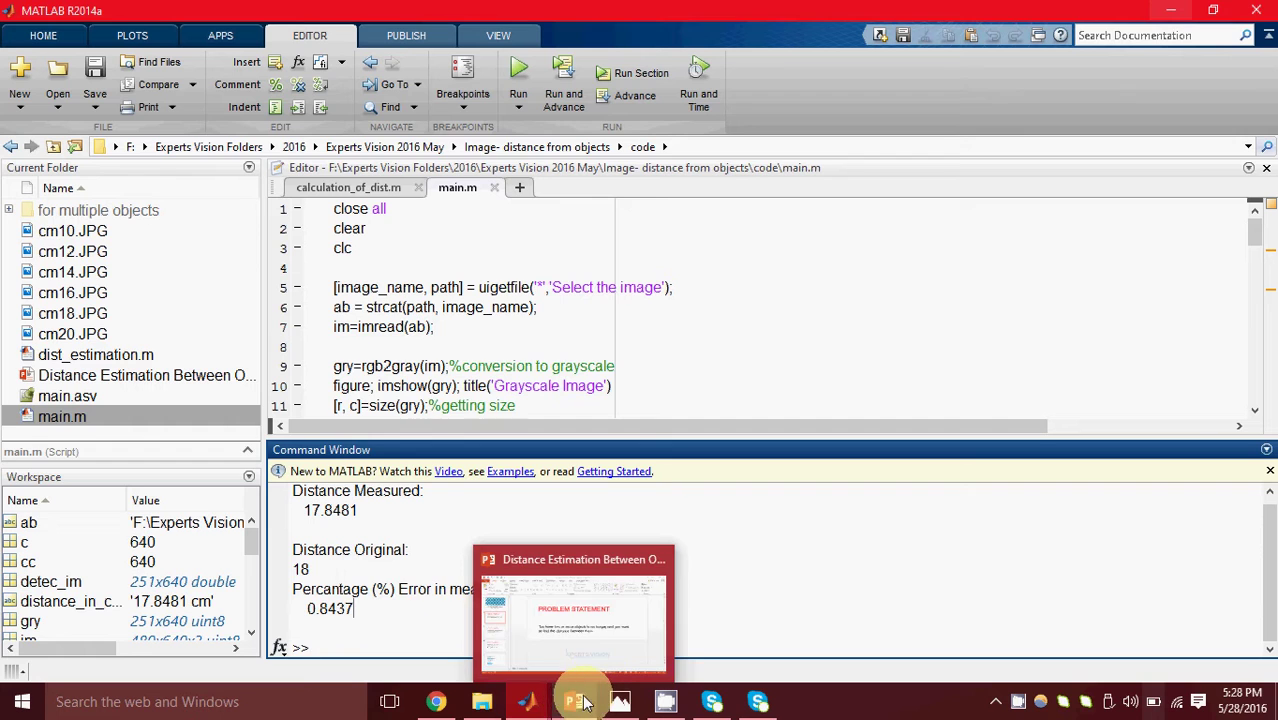
{"action": "left_click", "coordinate": [579, 628]}
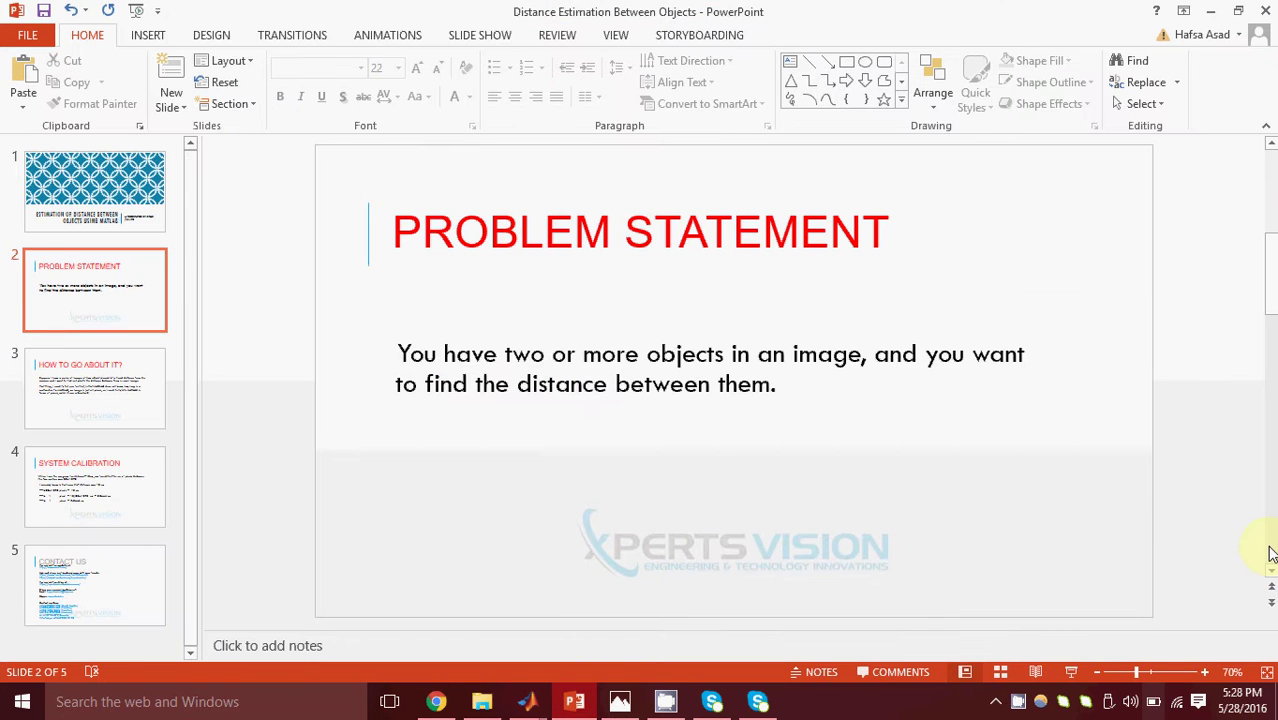
Present slide 3, 'HOW TO GO ABOUT IT?', full-screen and then end the show
{"action": "scroll", "coordinate": [1270, 555], "scroll_direction": "down", "scroll_amount": 1}
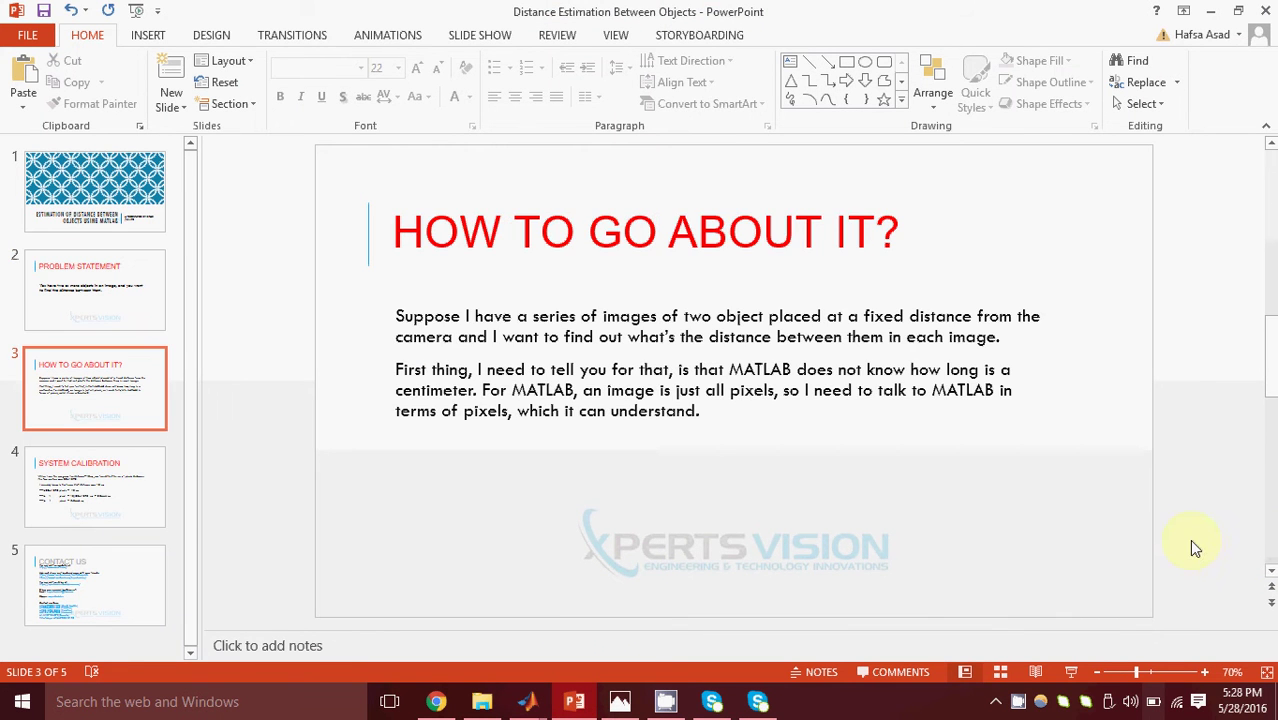
{"action": "left_click", "coordinate": [1072, 671]}
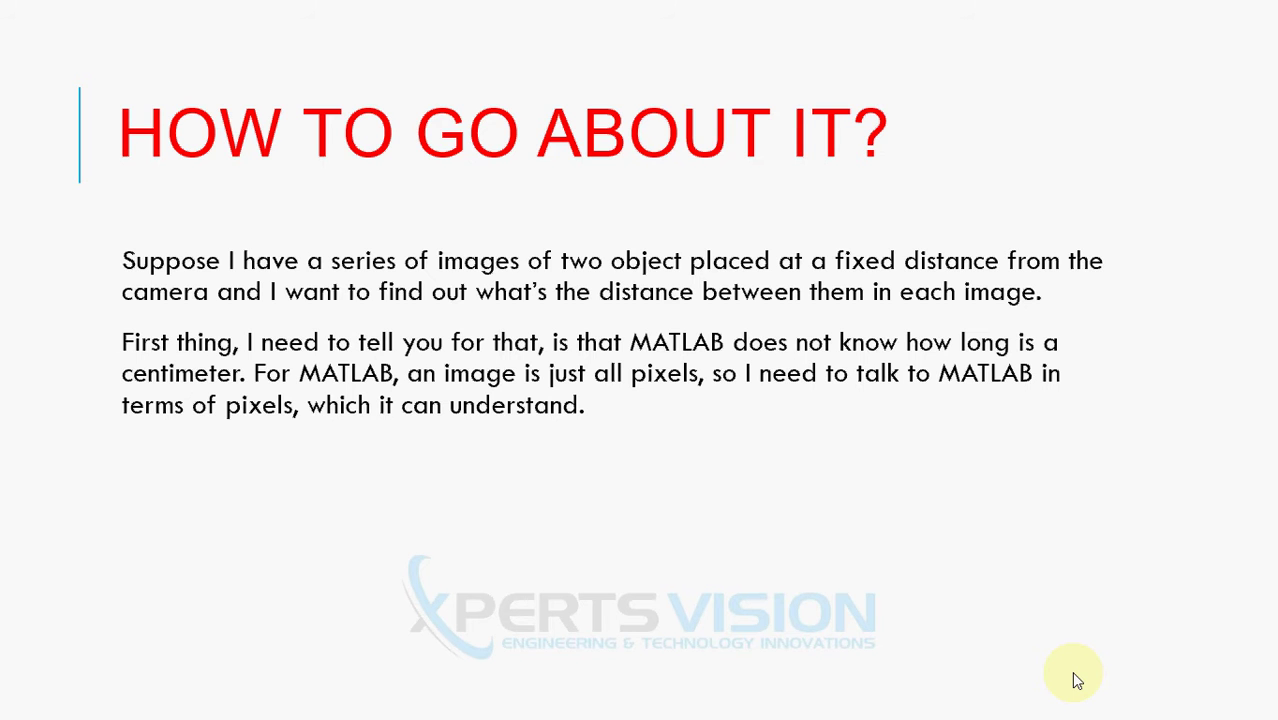
{"action": "key", "text": "Escape"}
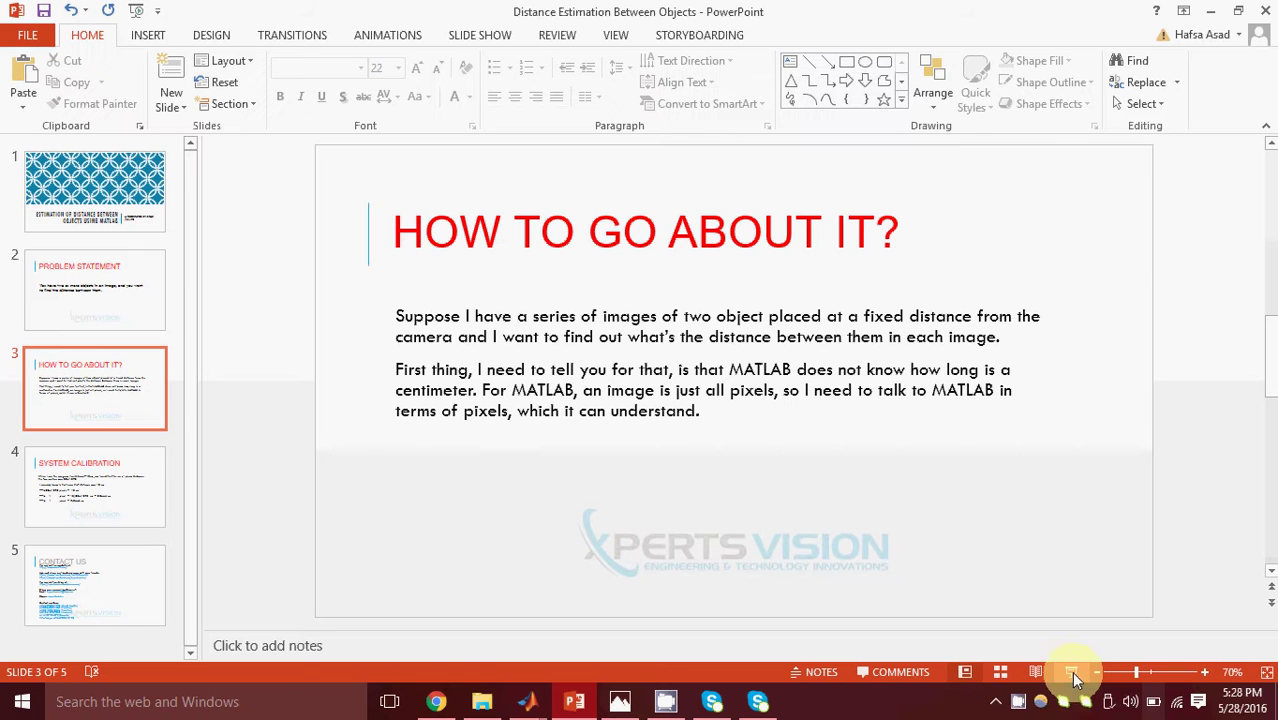
{"action": "left_click", "coordinate": [479, 702]}
Open the code folder as Extra large icons, browse the images and select cm10
{"action": "double_click", "coordinate": [708, 202]}
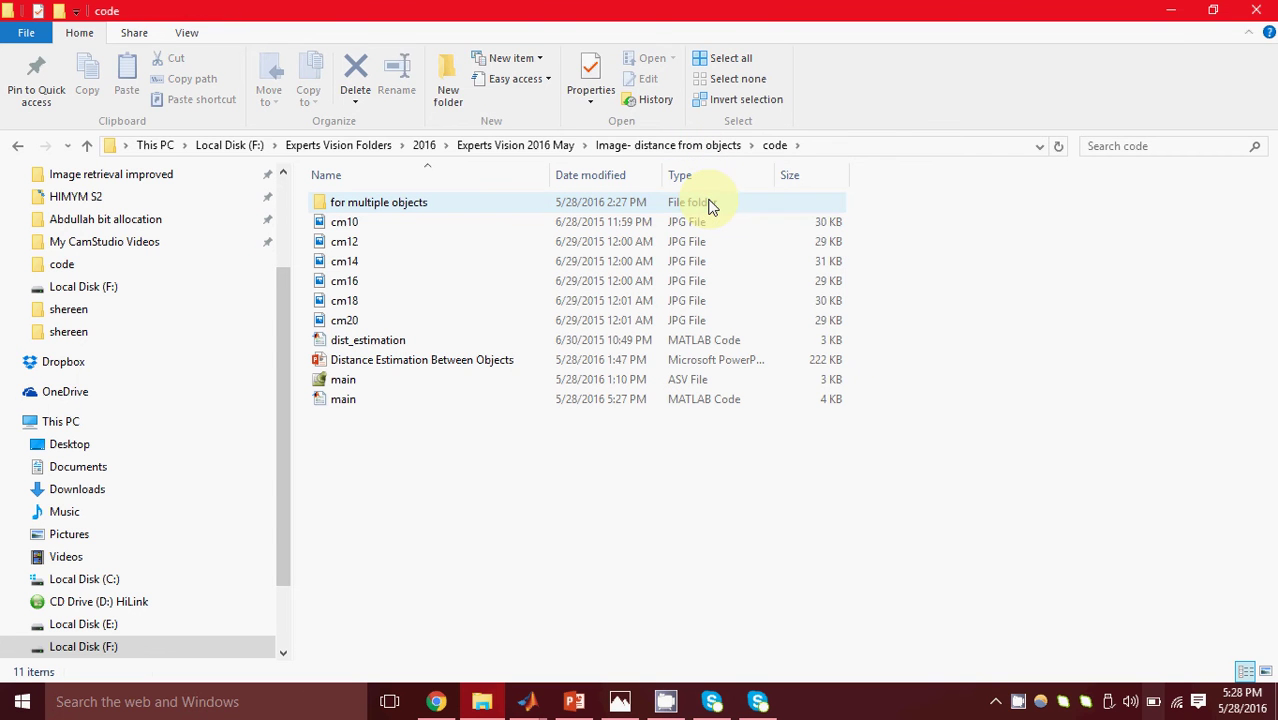
{"action": "left_click", "coordinate": [186, 32]}
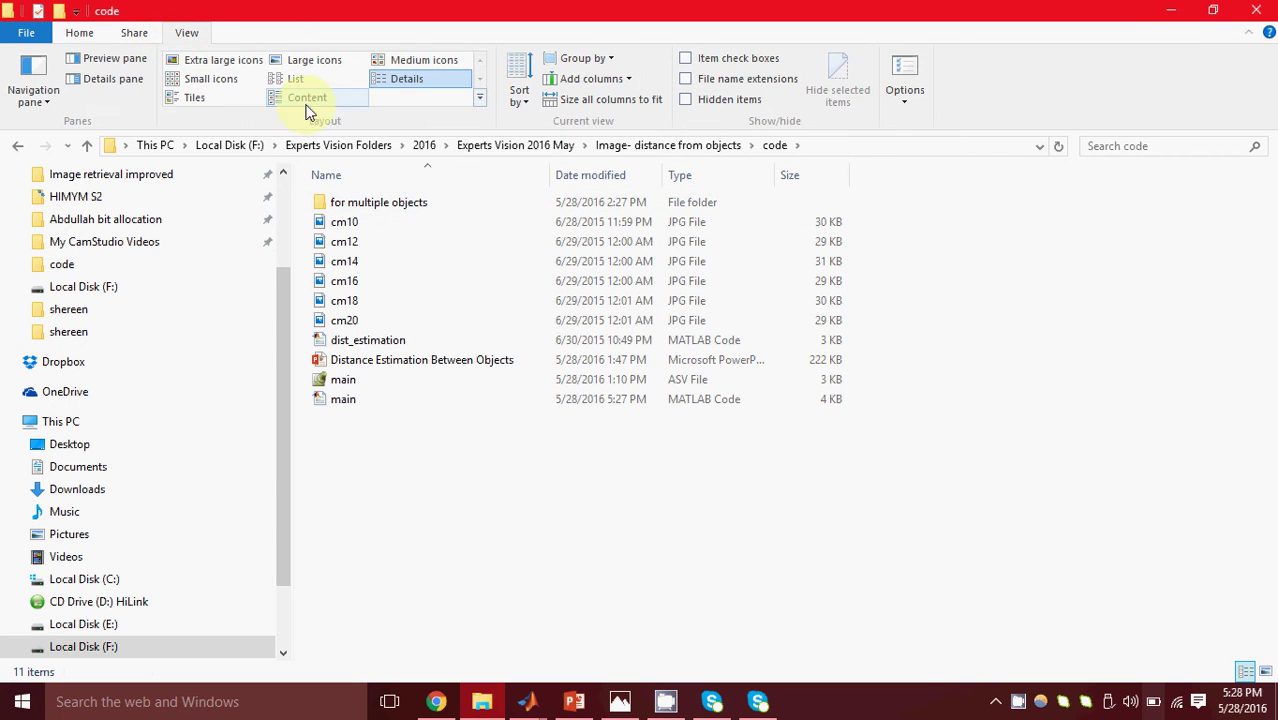
{"action": "left_click", "coordinate": [215, 60]}
{"action": "left_click_drag", "start_coordinate": [1270, 290], "coordinate": [1268, 333]}
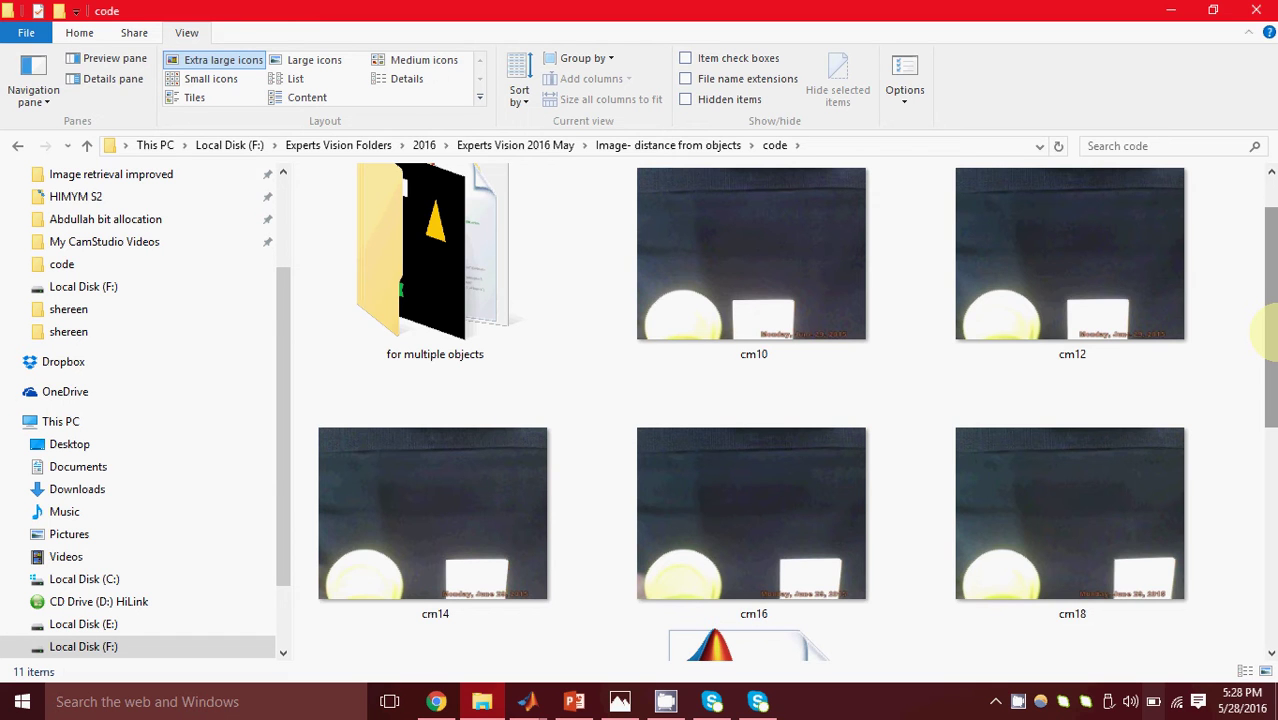
{"action": "mouse_move", "coordinate": [1268, 333]}
{"action": "left_mouse_down"}
{"action": "mouse_move", "coordinate": [1270, 453]}
{"action": "mouse_move", "coordinate": [1268, 322]}
{"action": "left_mouse_up"}
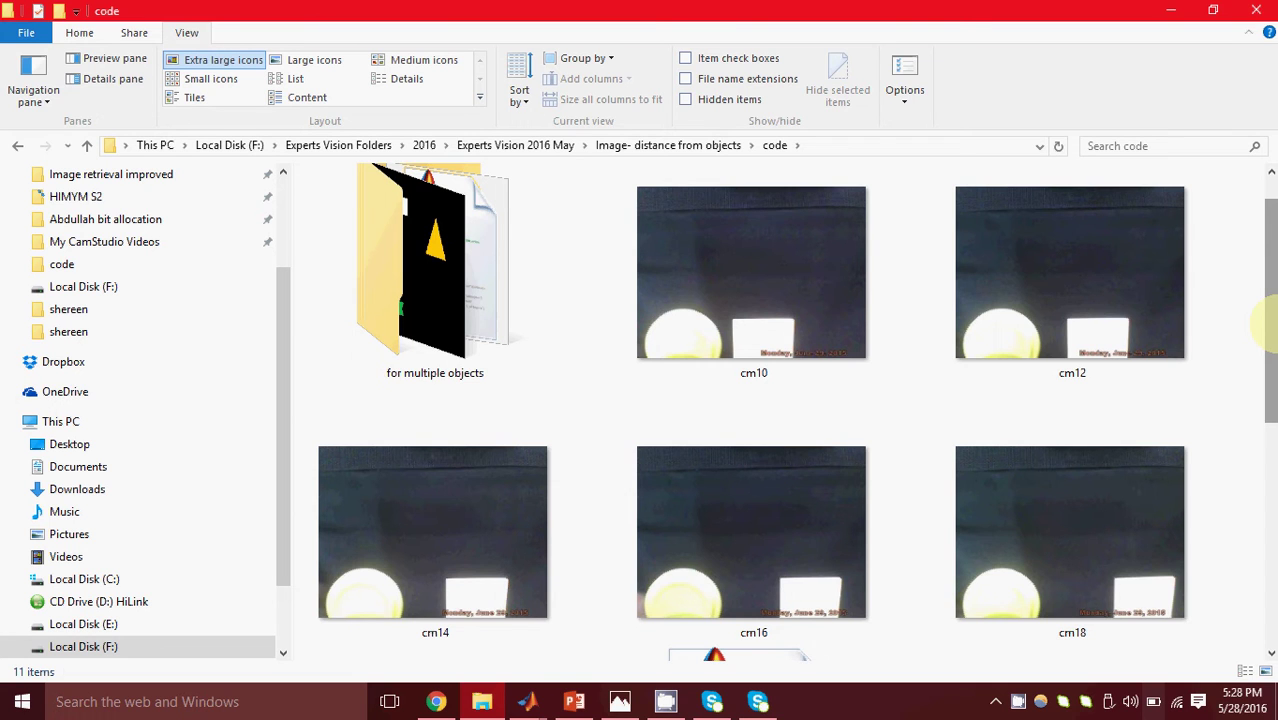
{"action": "left_click", "coordinate": [852, 309]}
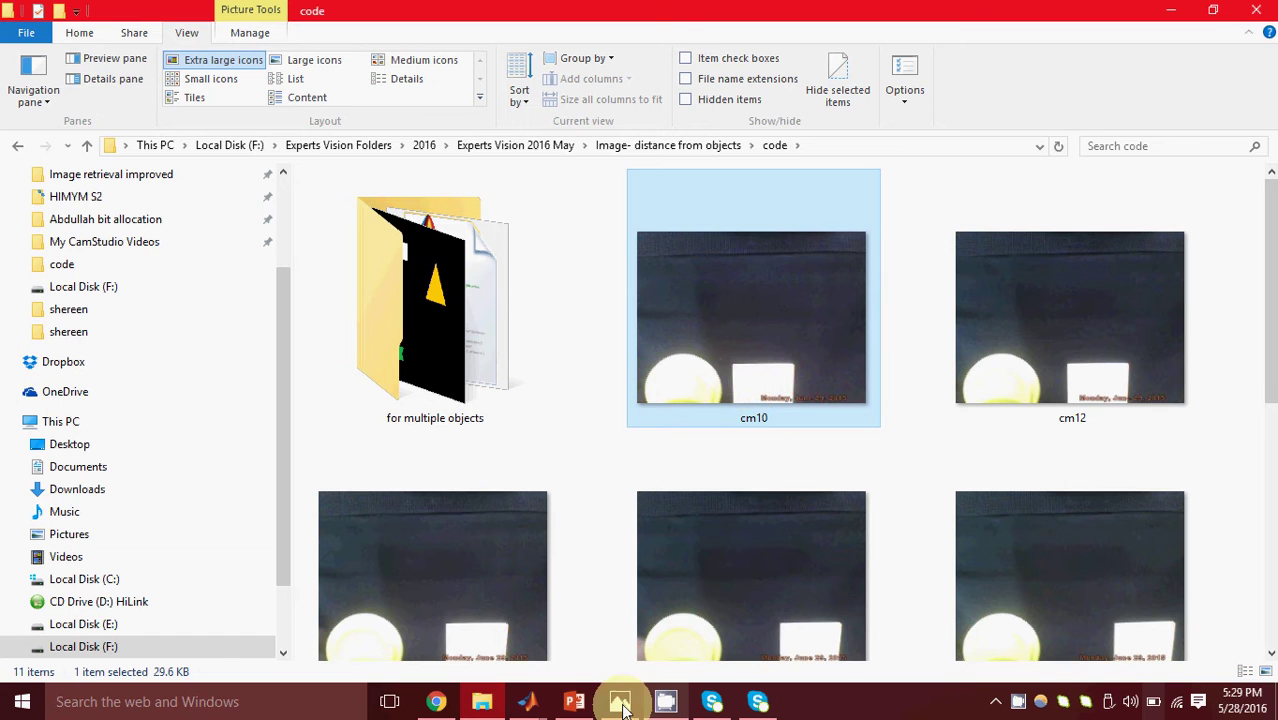
{"action": "left_click", "coordinate": [574, 701]}
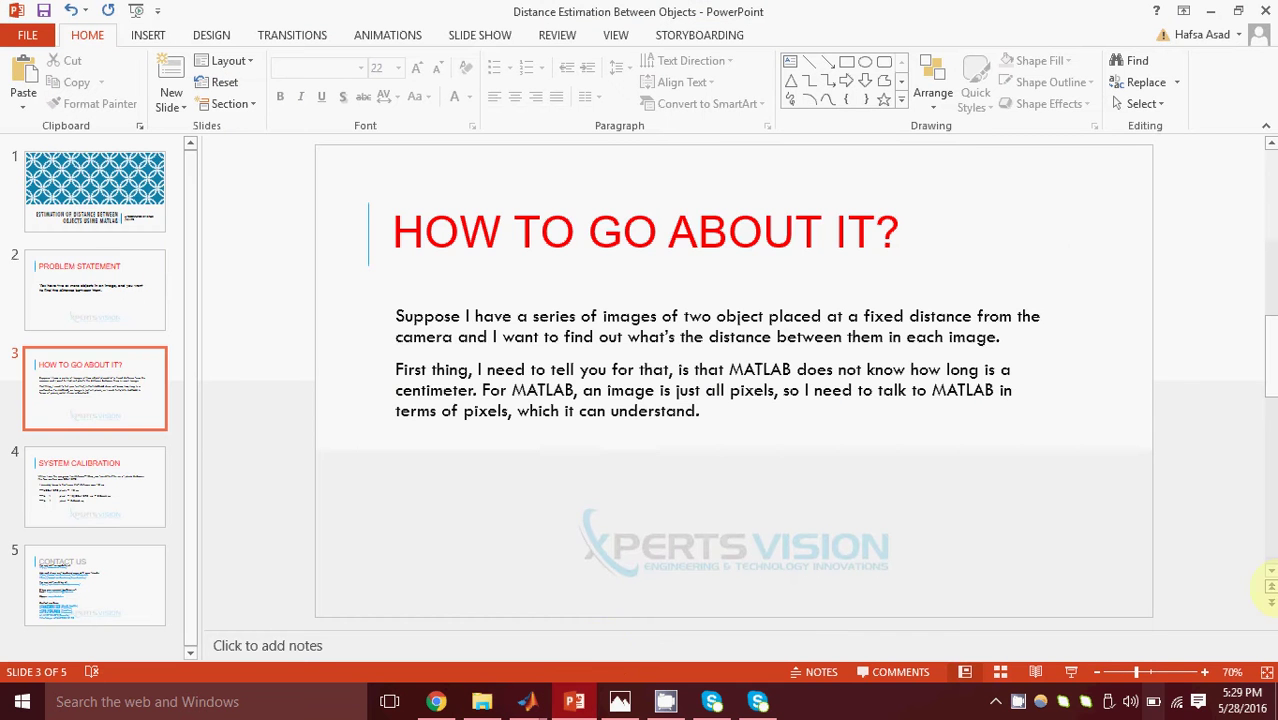
Present slide 4, SYSTEM CALIBRATION, full-screen and then return to editing
{"action": "left_click", "coordinate": [1270, 571]}
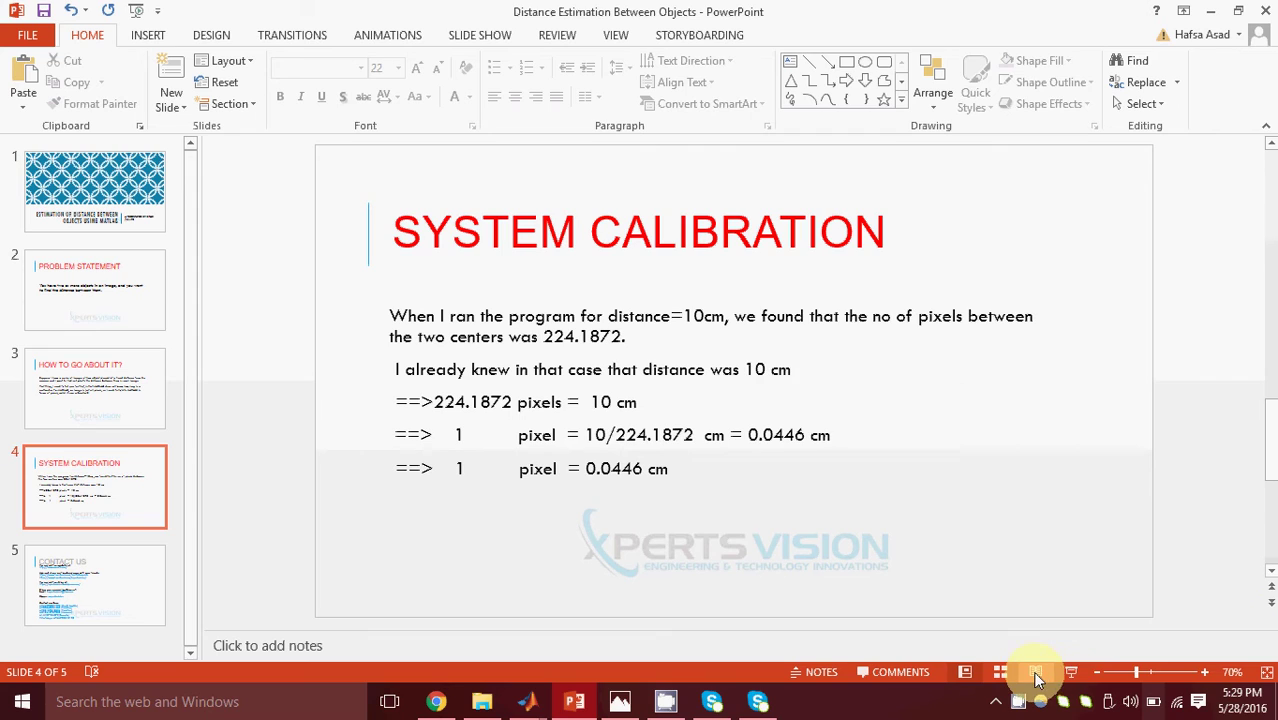
{"action": "left_click", "coordinate": [1068, 671]}
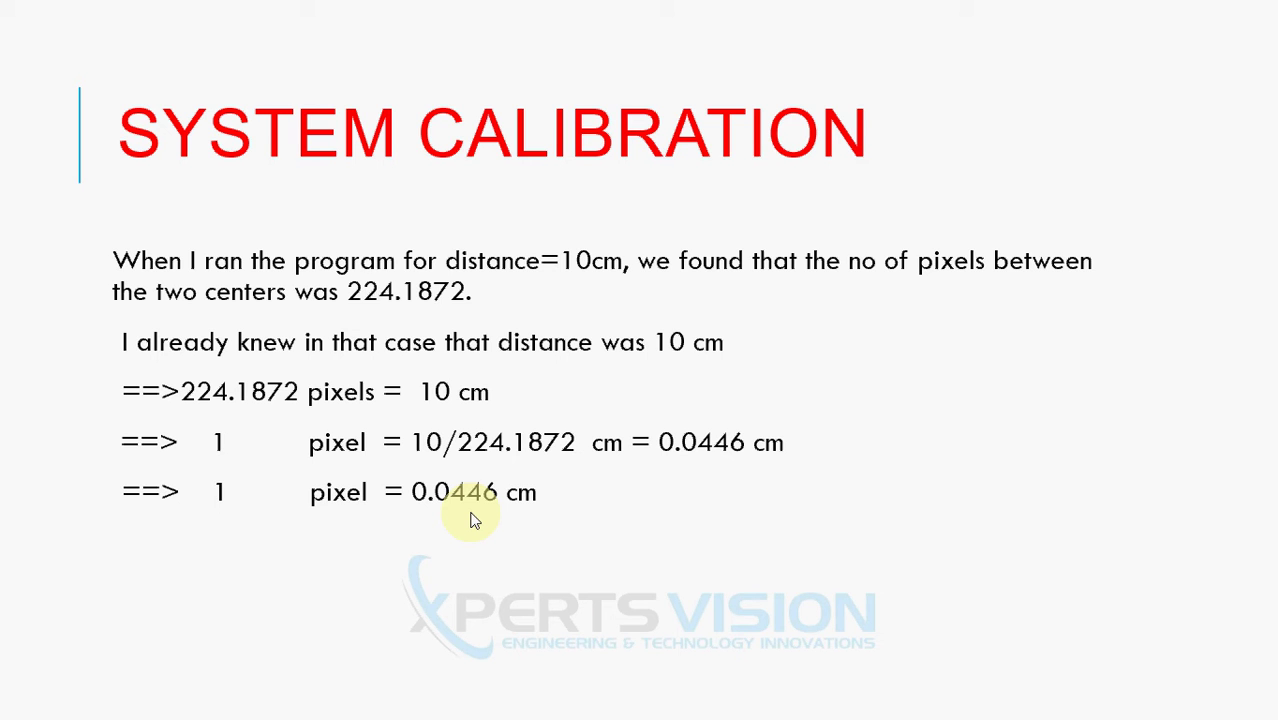
{"action": "key", "text": "Escape"}
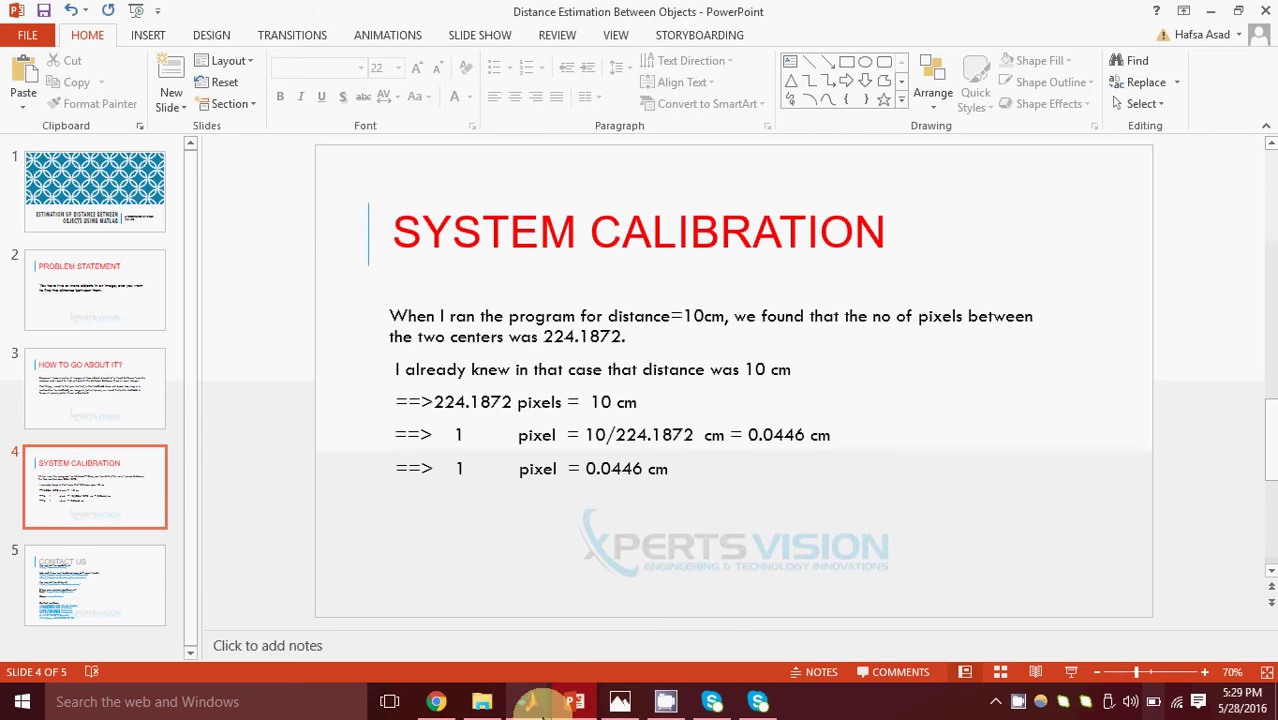
{"action": "mouse_move", "coordinate": [527, 701]}
{"action": "left_click", "coordinate": [280, 625]}
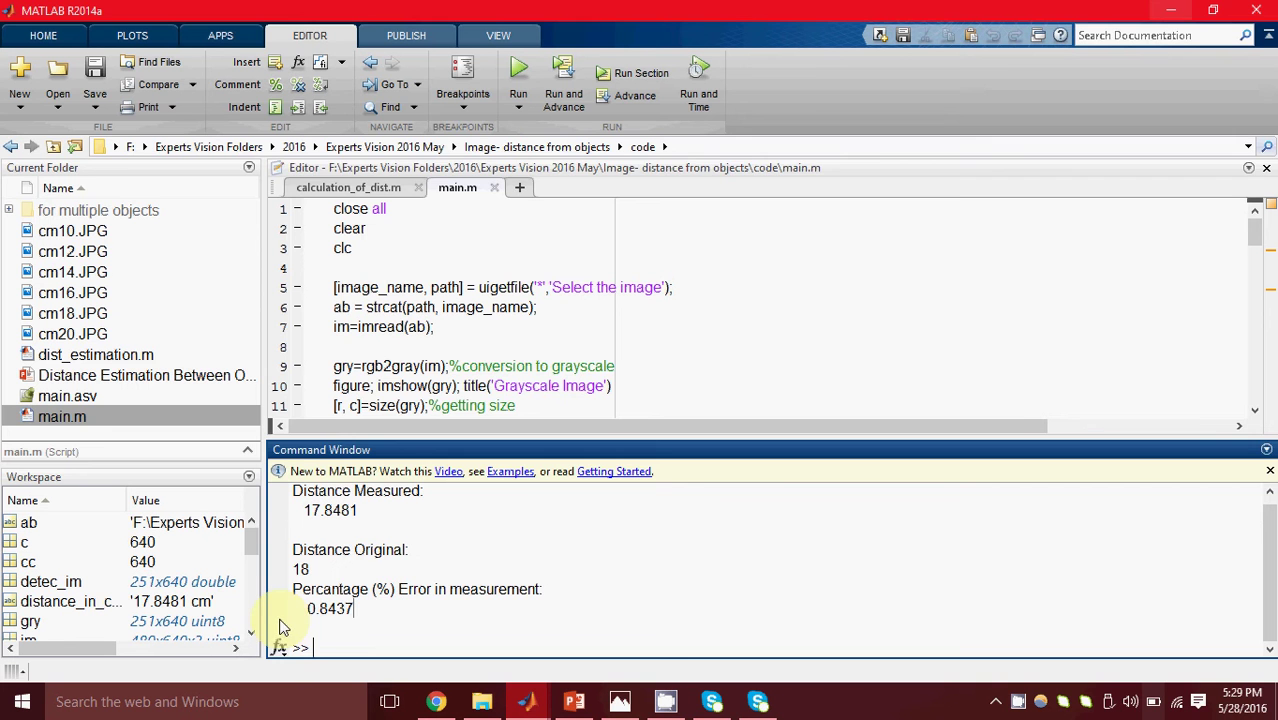
Run the script on cm14, which measures the objects 13.9968 cm apart
{"action": "left_click", "coordinate": [518, 68]}
{"action": "left_click_drag", "start_coordinate": [621, 224], "coordinate": [619, 241]}
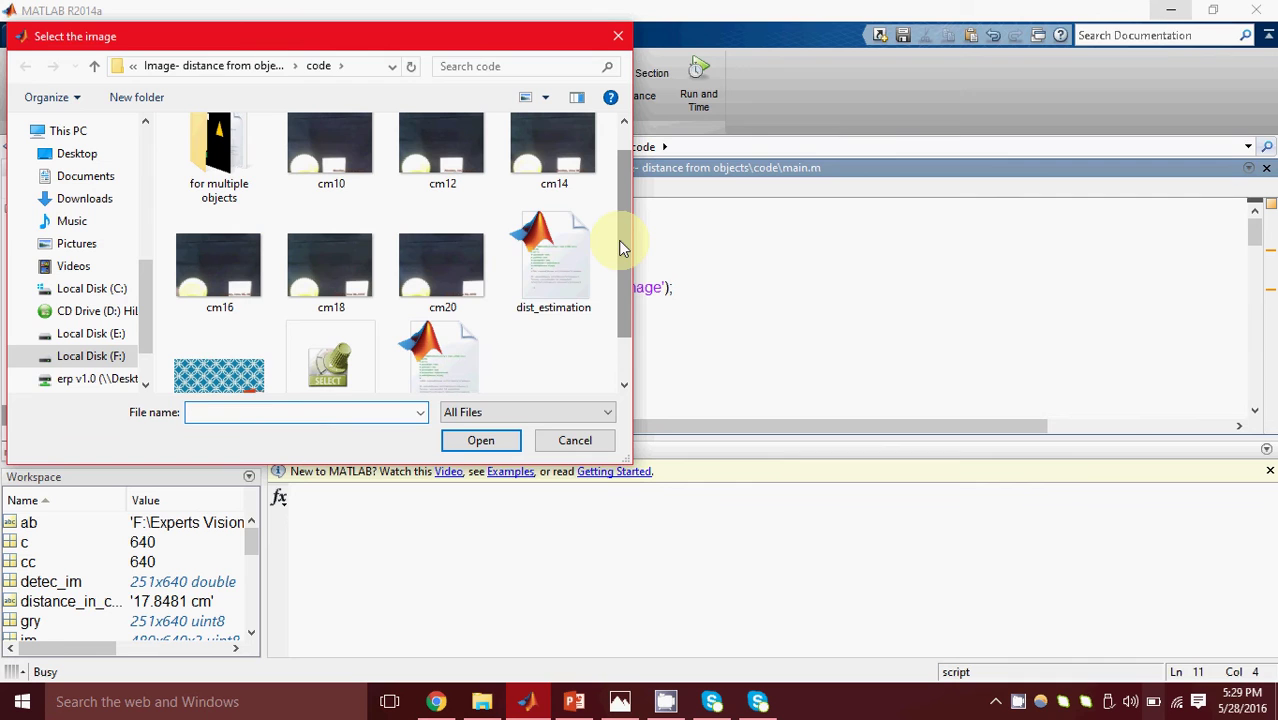
{"action": "left_click", "coordinate": [553, 162]}
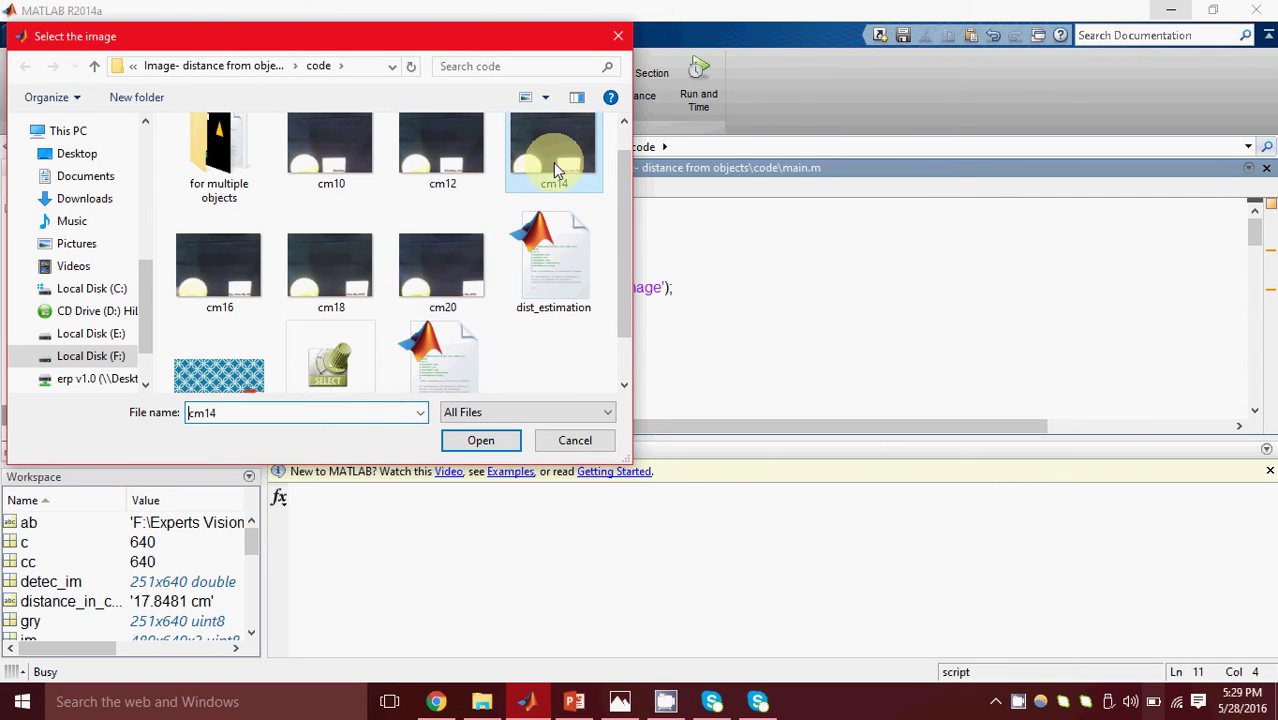
{"action": "left_click", "coordinate": [481, 441]}
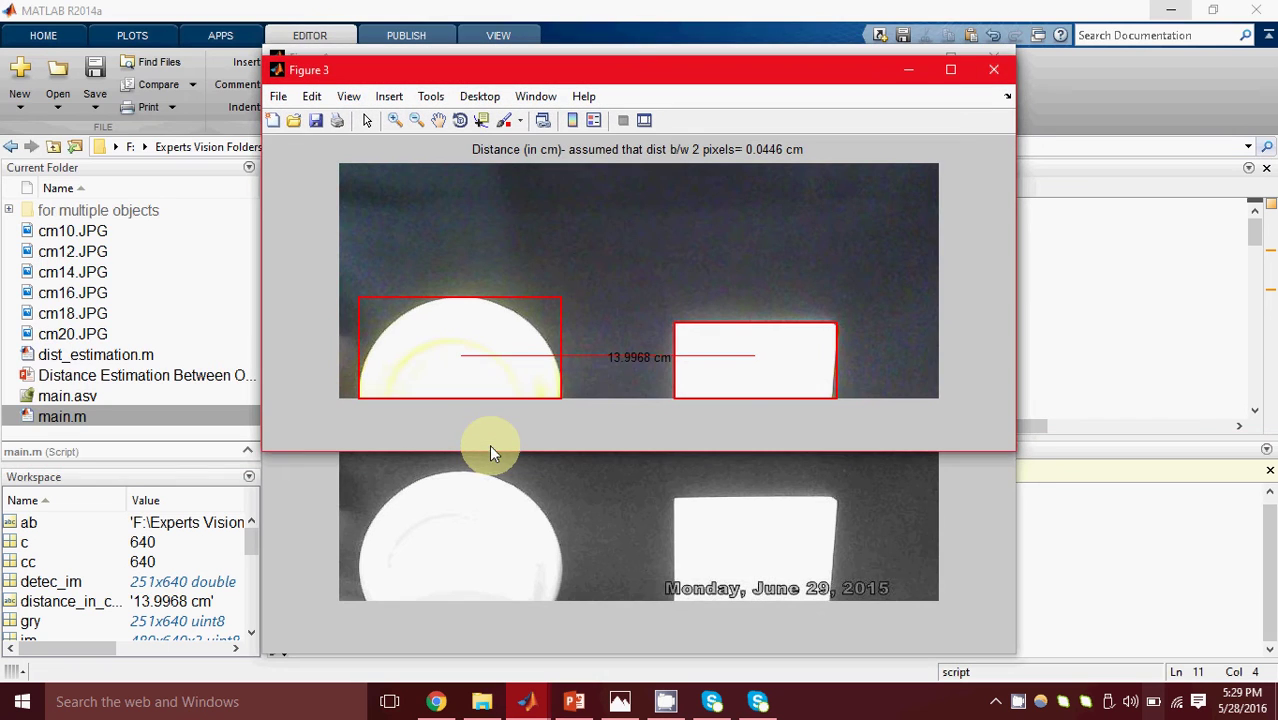
Maximize Figure 3 and check the calibration slide's '1 pixel = 0.0446 cm' line
{"action": "left_click", "coordinate": [949, 68]}
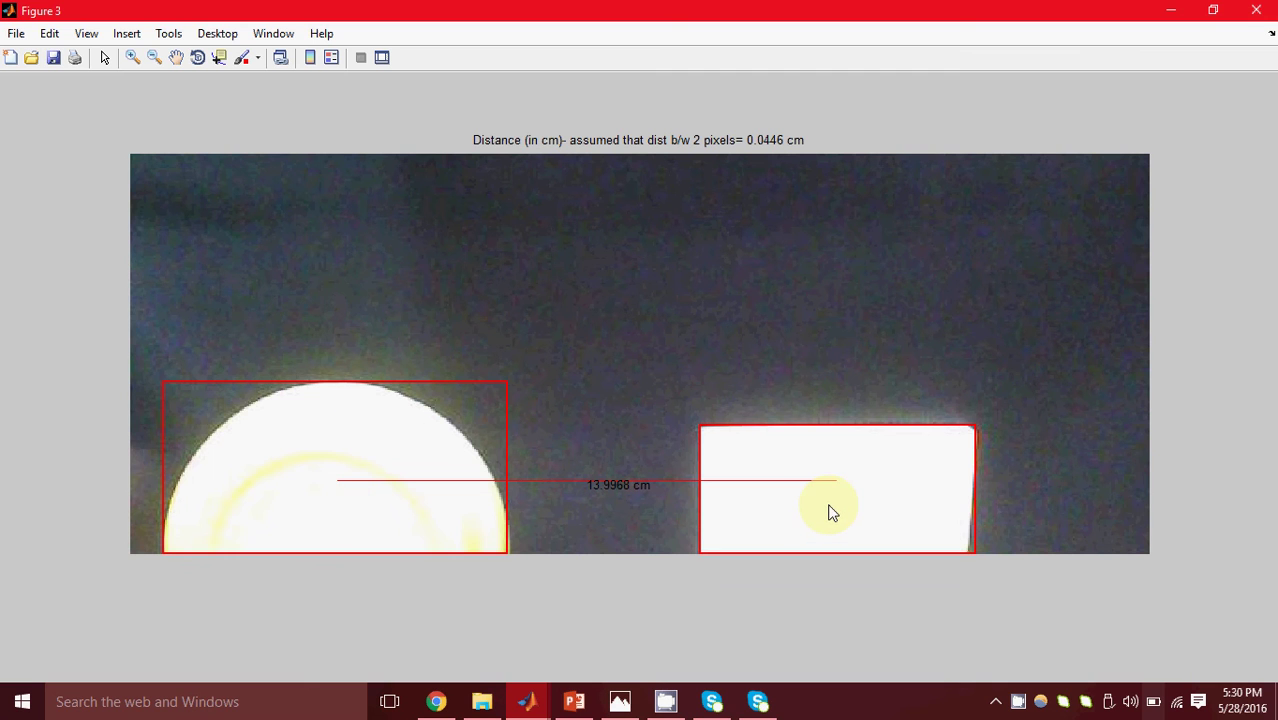
{"action": "left_click", "coordinate": [572, 701]}
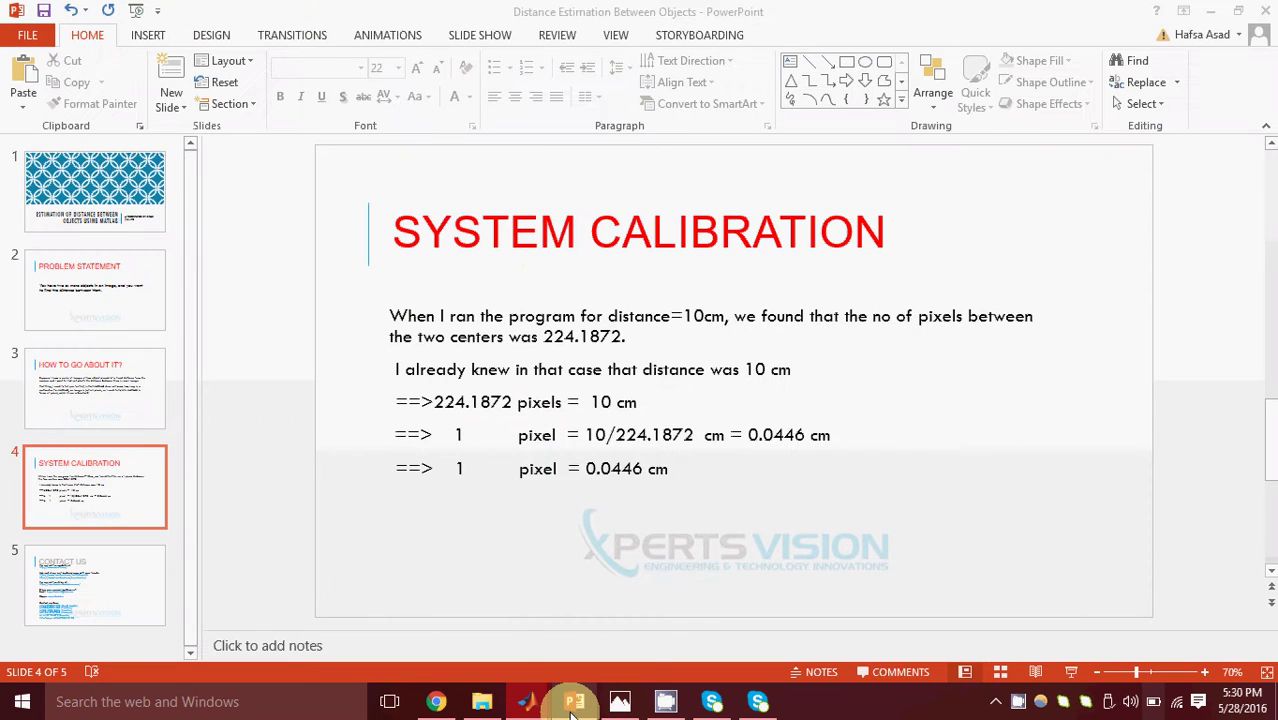
{"action": "left_click_drag", "start_coordinate": [518, 468], "coordinate": [670, 470]}
{"action": "left_click", "coordinate": [669, 469]}
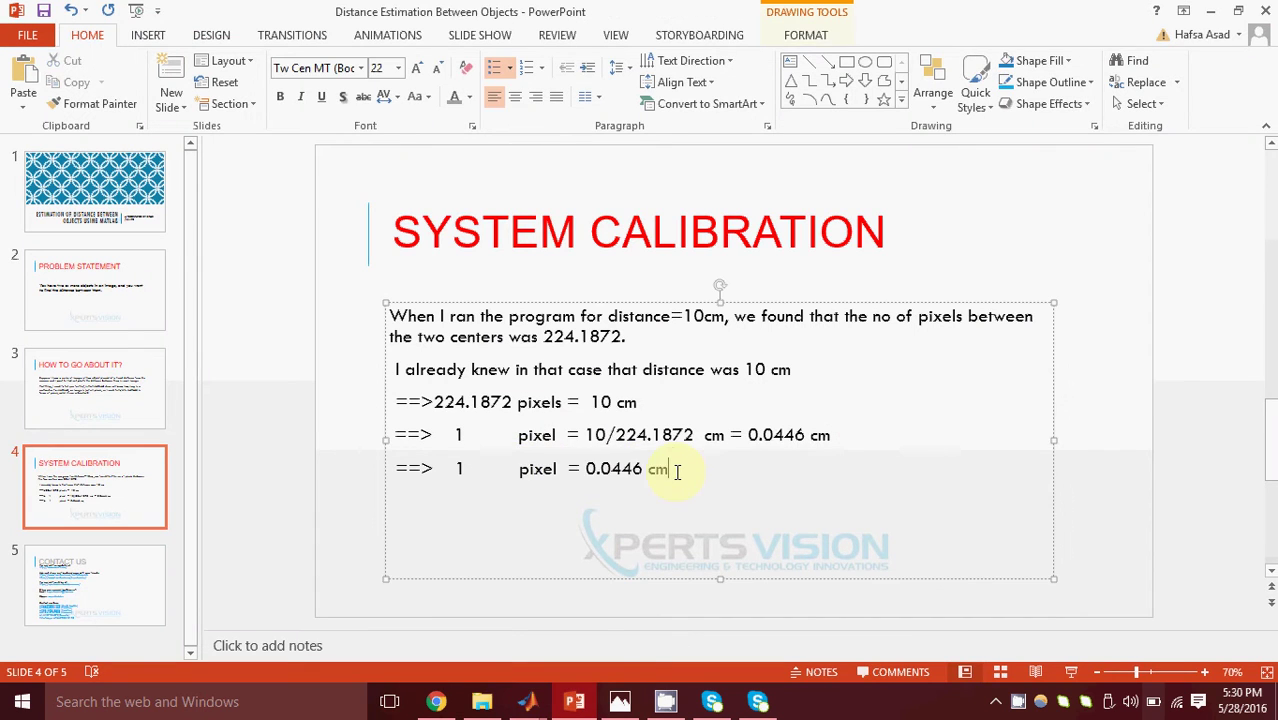
{"action": "left_click", "coordinate": [1209, 10]}
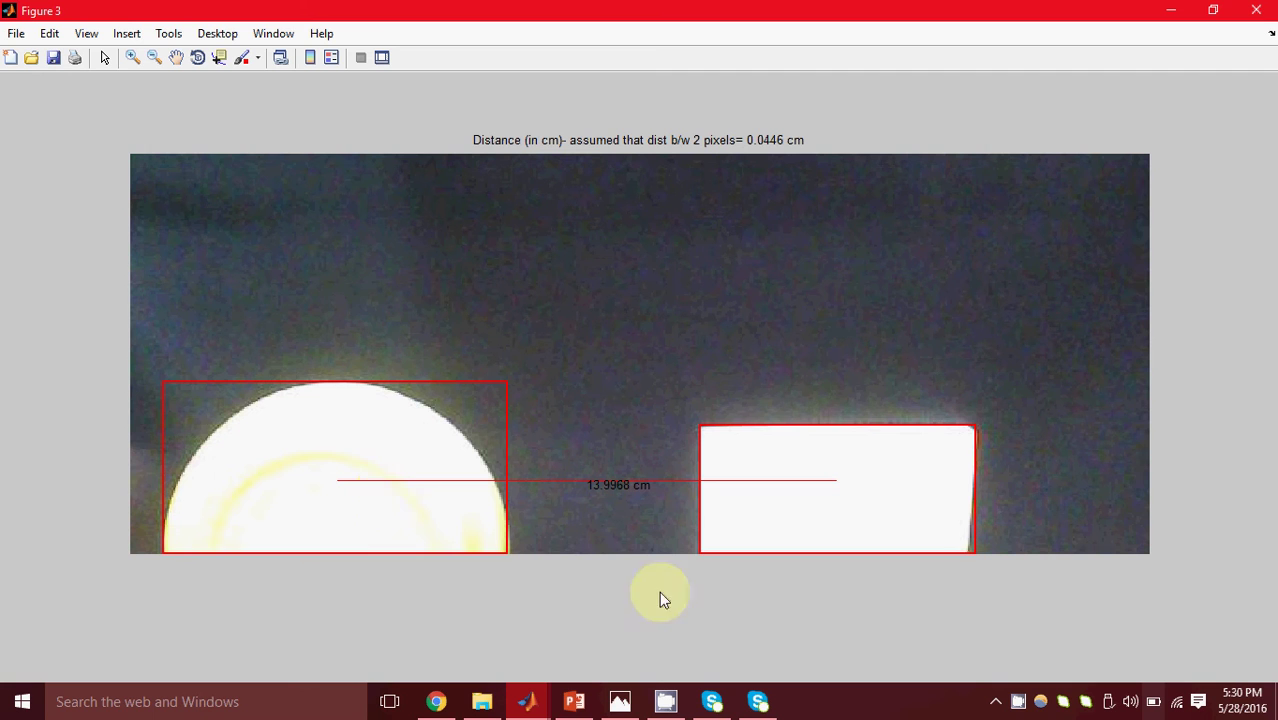
Minimize the figure and review 13.9968 measured versus 14 original, 0.0228% error
{"action": "left_click", "coordinate": [1170, 10]}
{"action": "left_click", "coordinate": [1141, 502]}
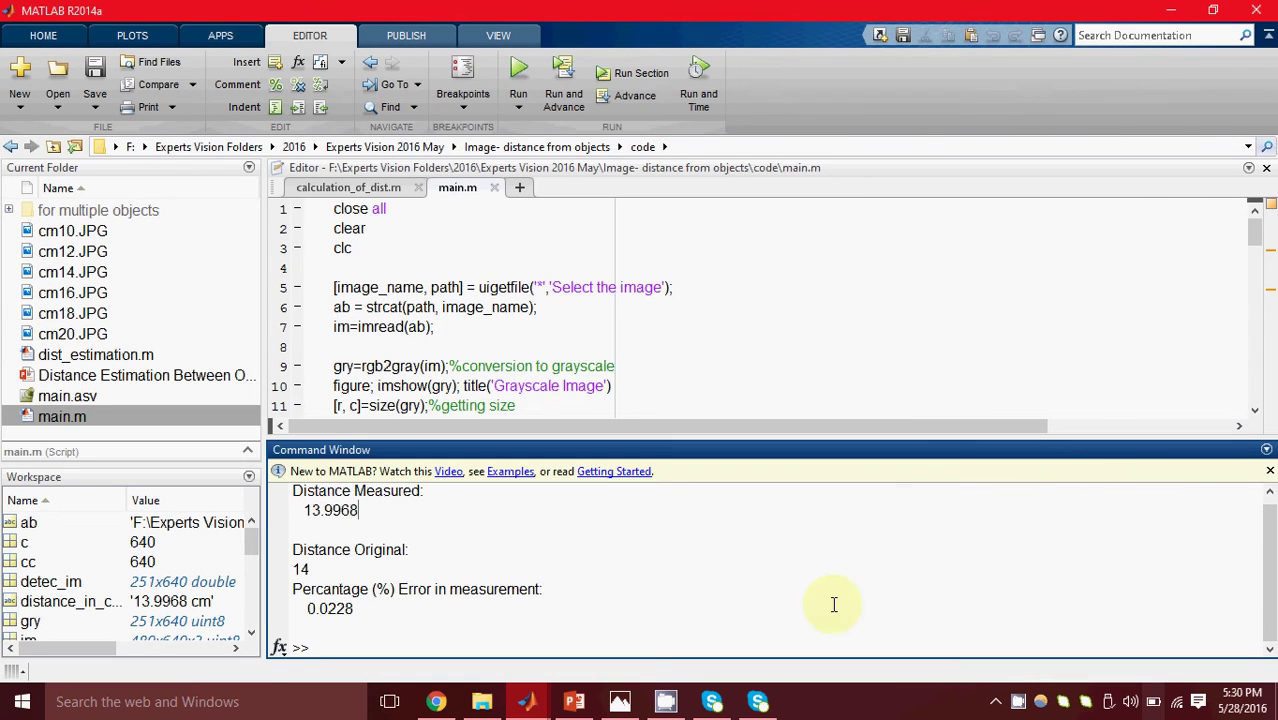
{"action": "left_click_drag", "start_coordinate": [293, 549], "coordinate": [398, 608]}
Open calculation_of_dist.m from the 'for multiple objects' folder in the editor
{"action": "left_click", "coordinate": [398, 608]}
{"action": "left_click", "coordinate": [352, 189]}
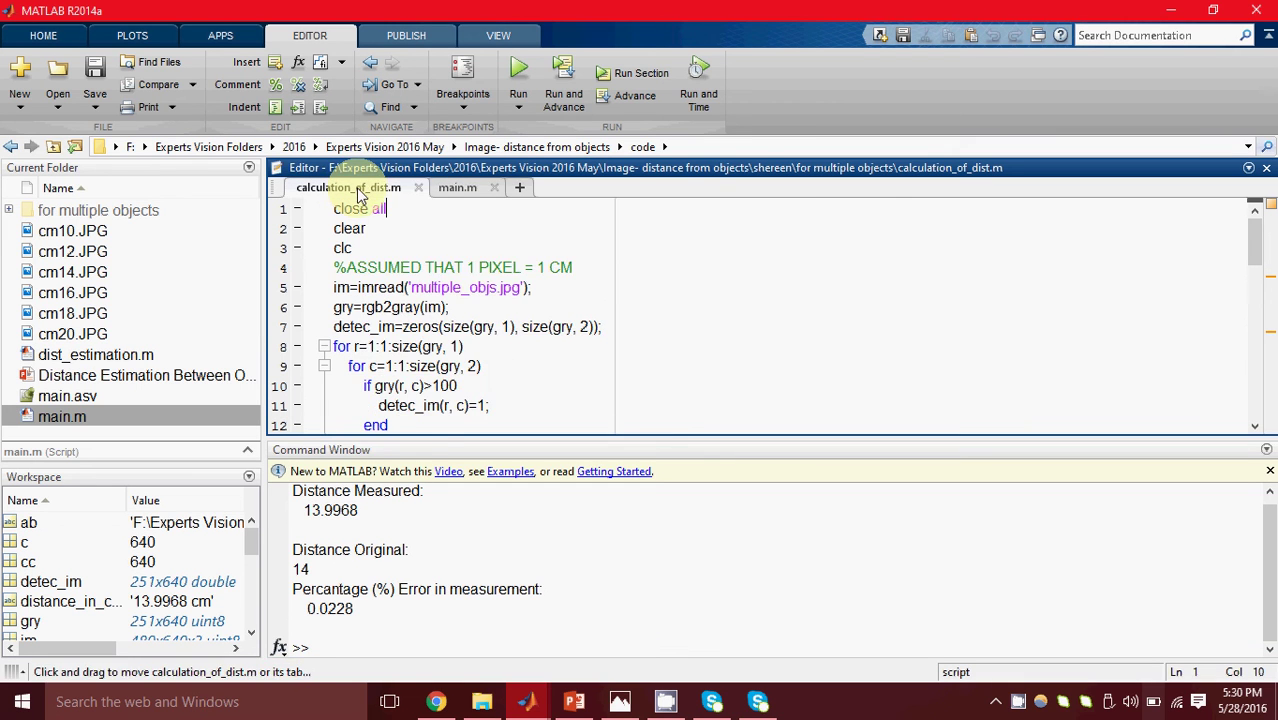
{"action": "right_click", "coordinate": [358, 190]}
{"action": "left_click", "coordinate": [378, 201]}
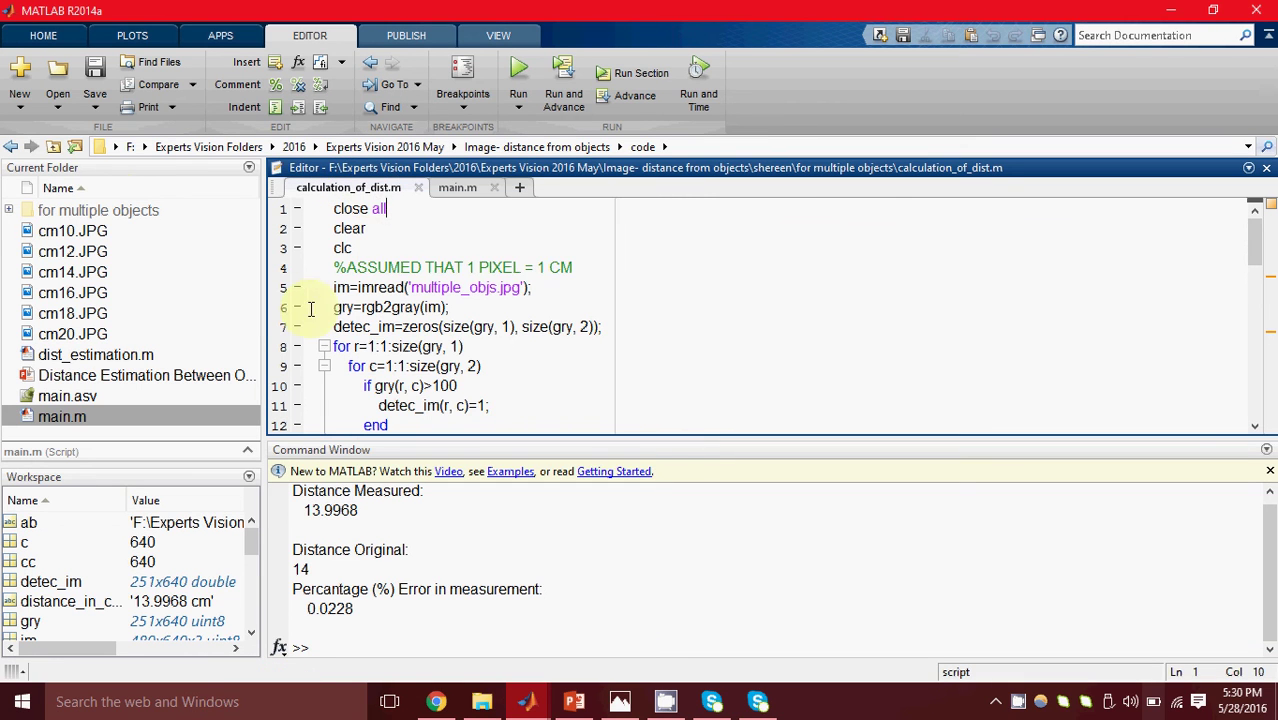
{"action": "double_click", "coordinate": [139, 215]}
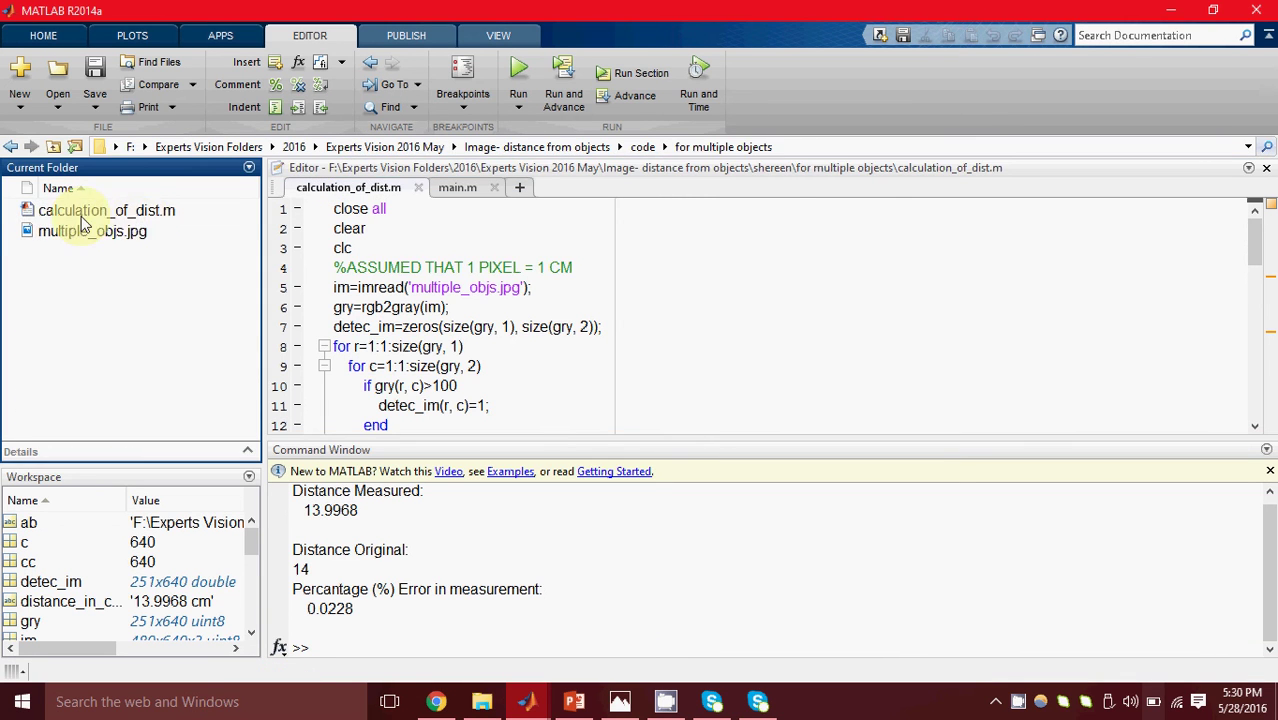
{"action": "double_click", "coordinate": [94, 210]}
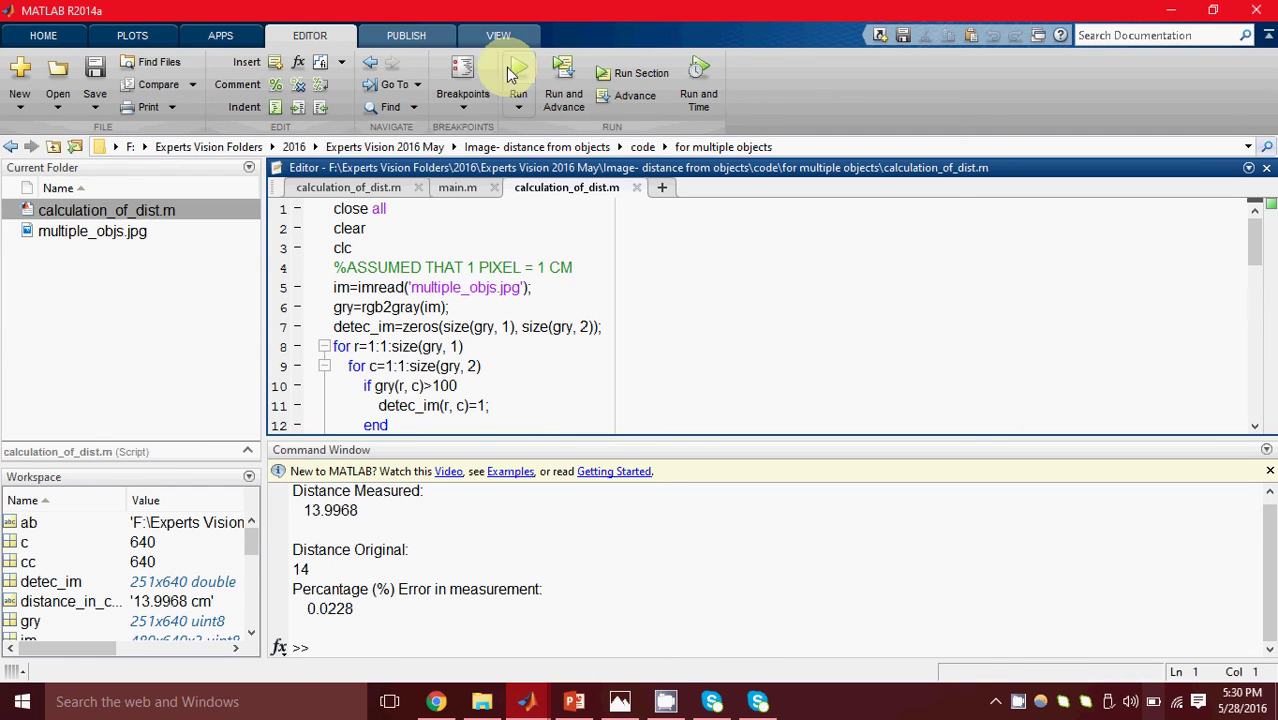
{"action": "left_click", "coordinate": [620, 702]}
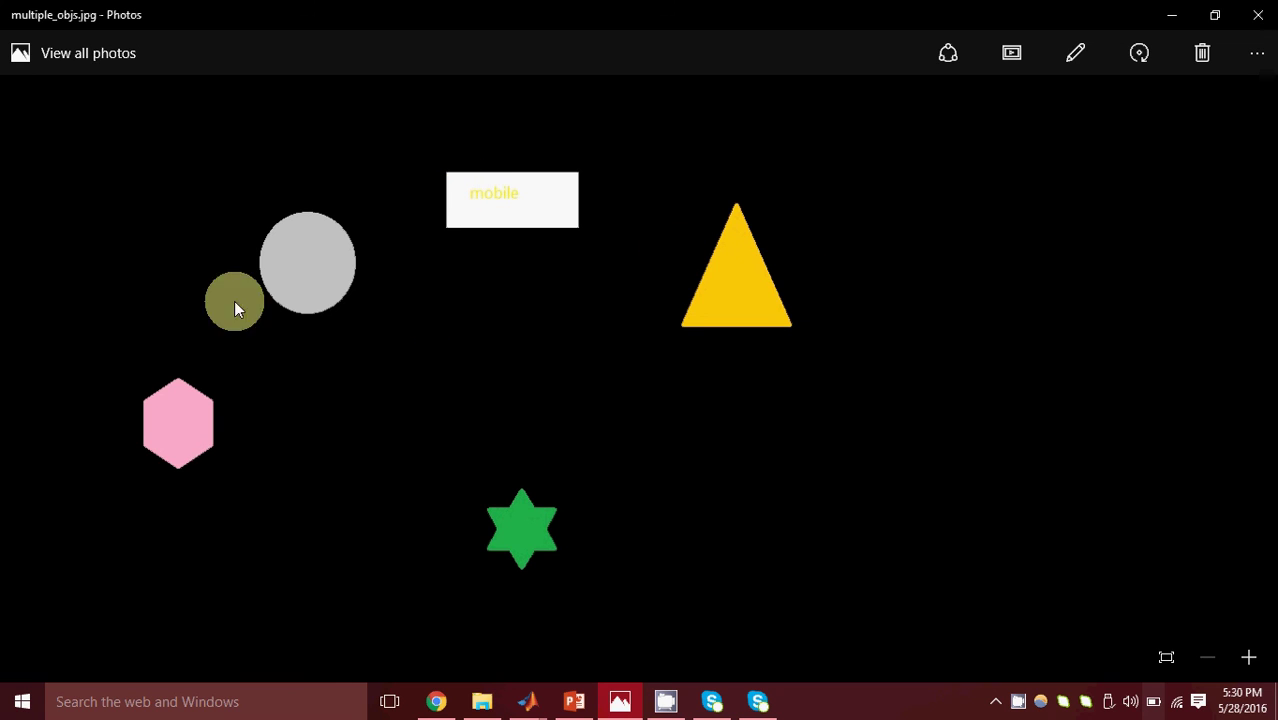
Minimize Photos after viewing multiple_objs.jpg so MATLAB's editor shows again
{"action": "left_click", "coordinate": [1176, 12]}
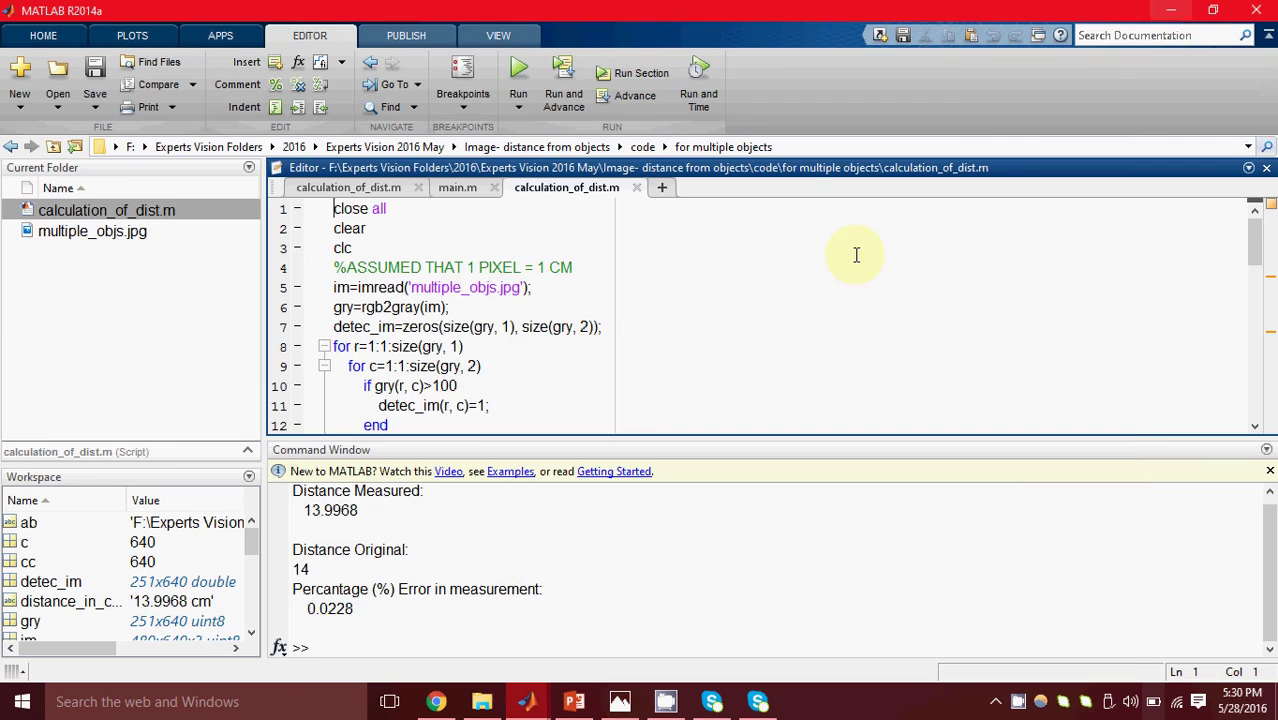
Run calculation_of_dist.m and maximize Figure 1 showing distances 226.9328, 425.7424, 253.8586, 348.6567 cm
{"action": "left_click", "coordinate": [519, 77]}
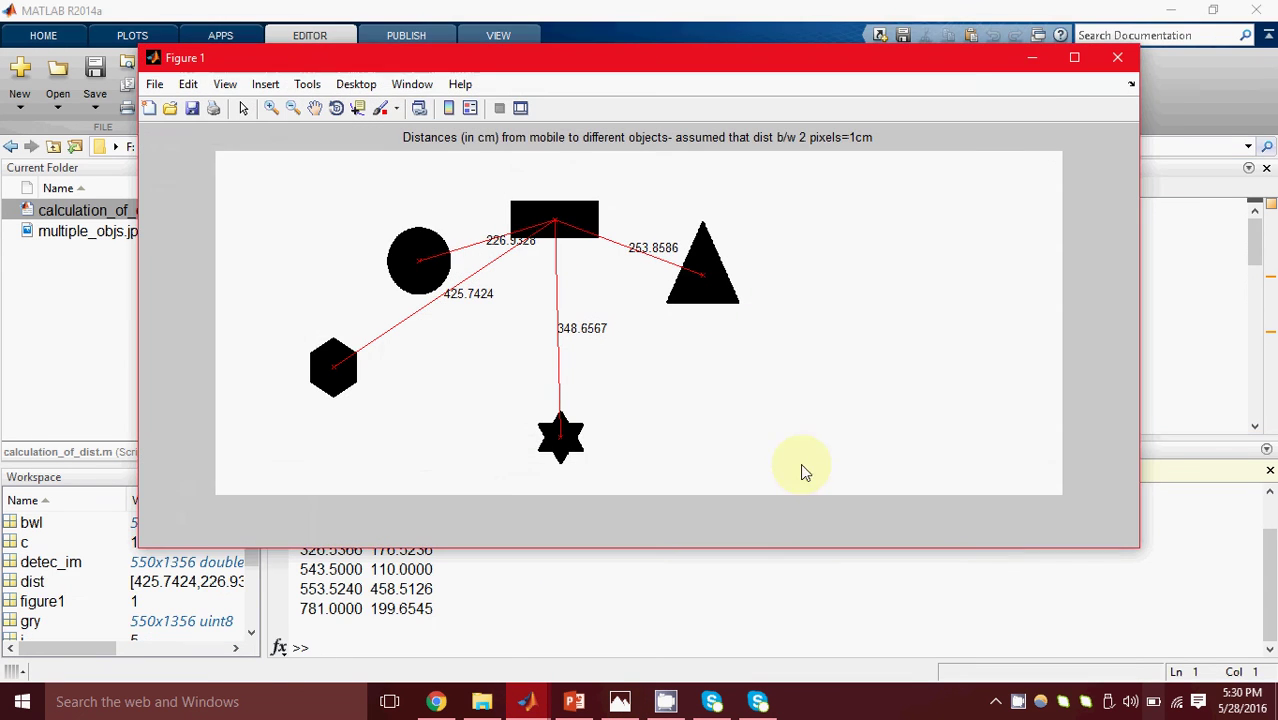
{"action": "left_click", "coordinate": [1076, 59]}
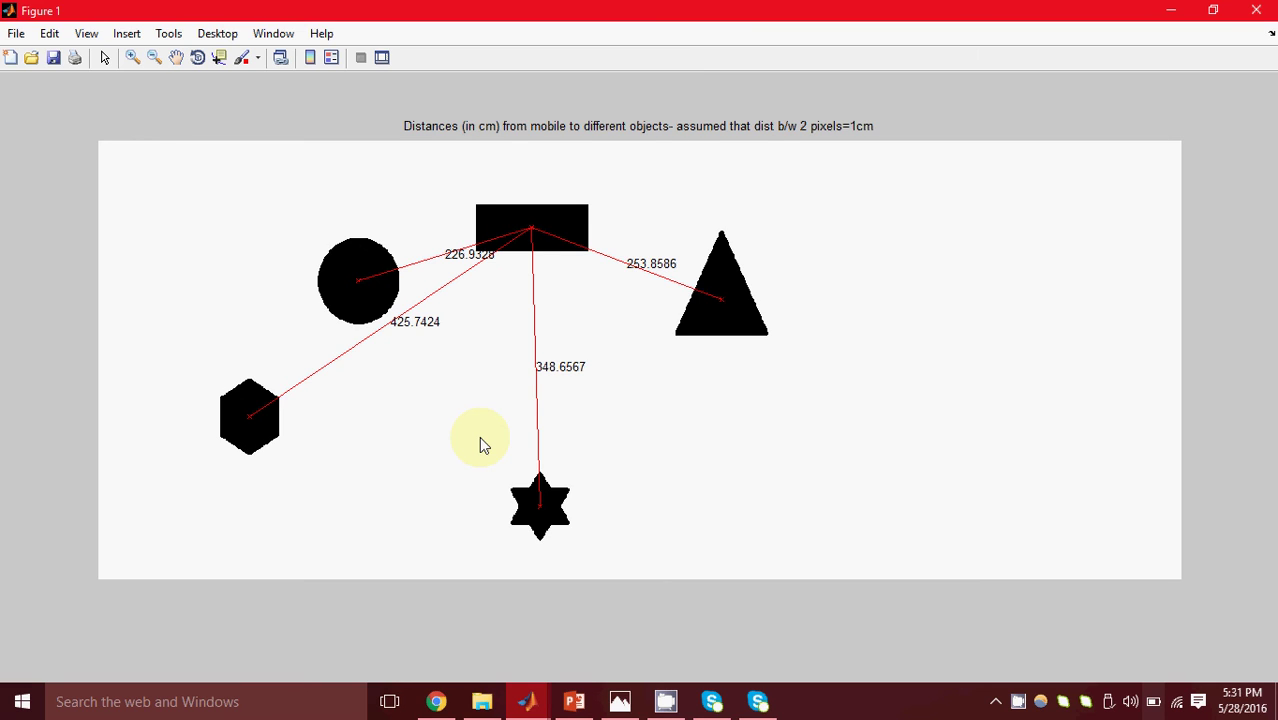
{"action": "left_click", "coordinate": [588, 697]}
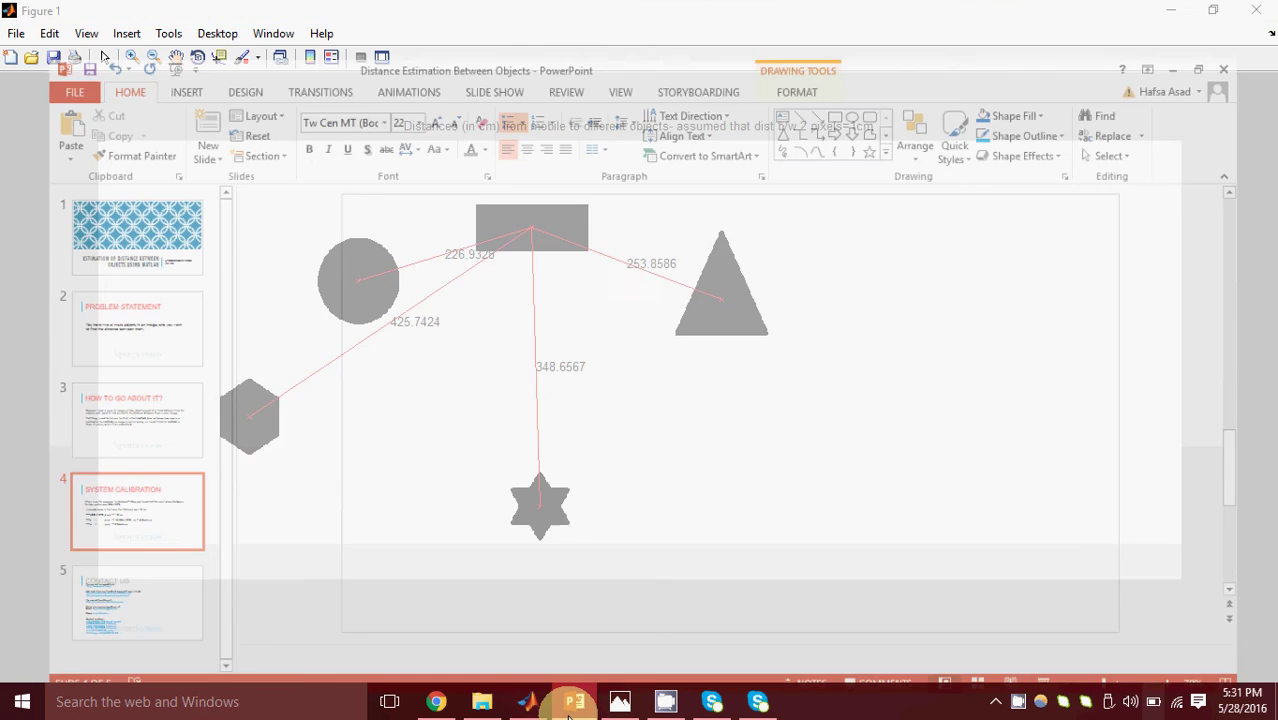
Show slide 5, CONTACT US, full-screen as a PowerPoint slide show
{"action": "left_click", "coordinate": [1272, 550]}
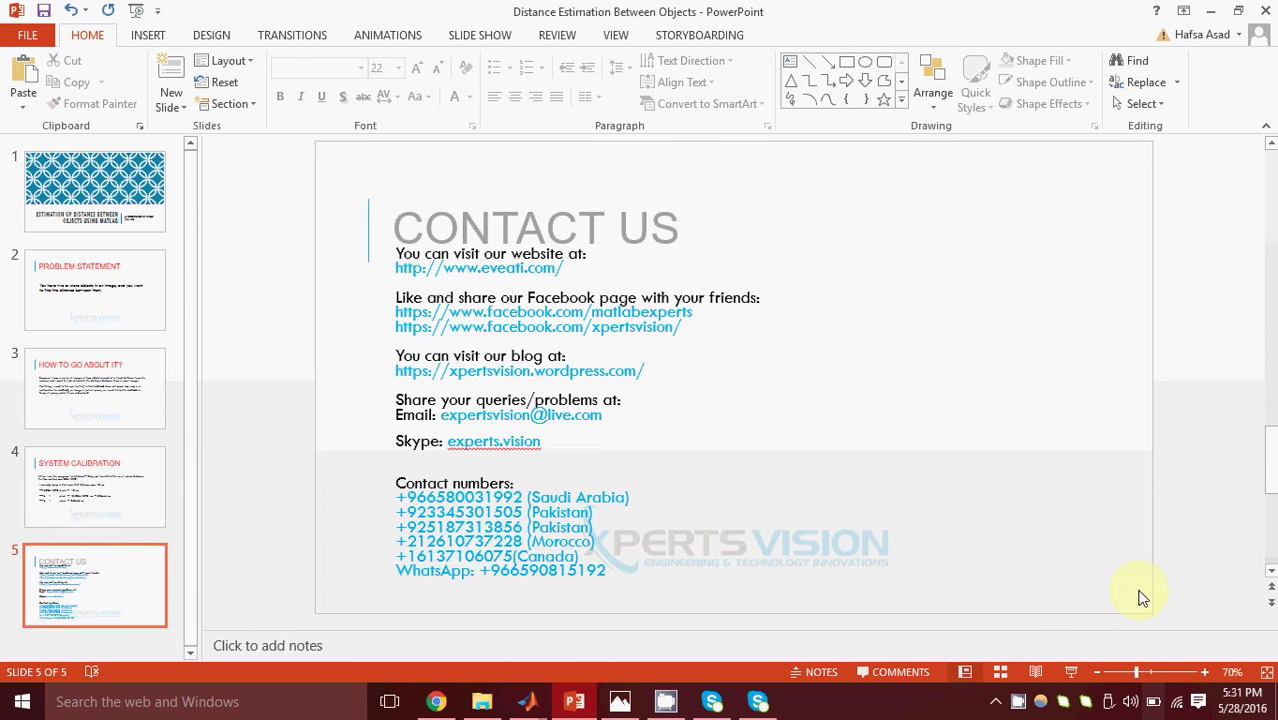
{"action": "left_click", "coordinate": [1066, 673]}
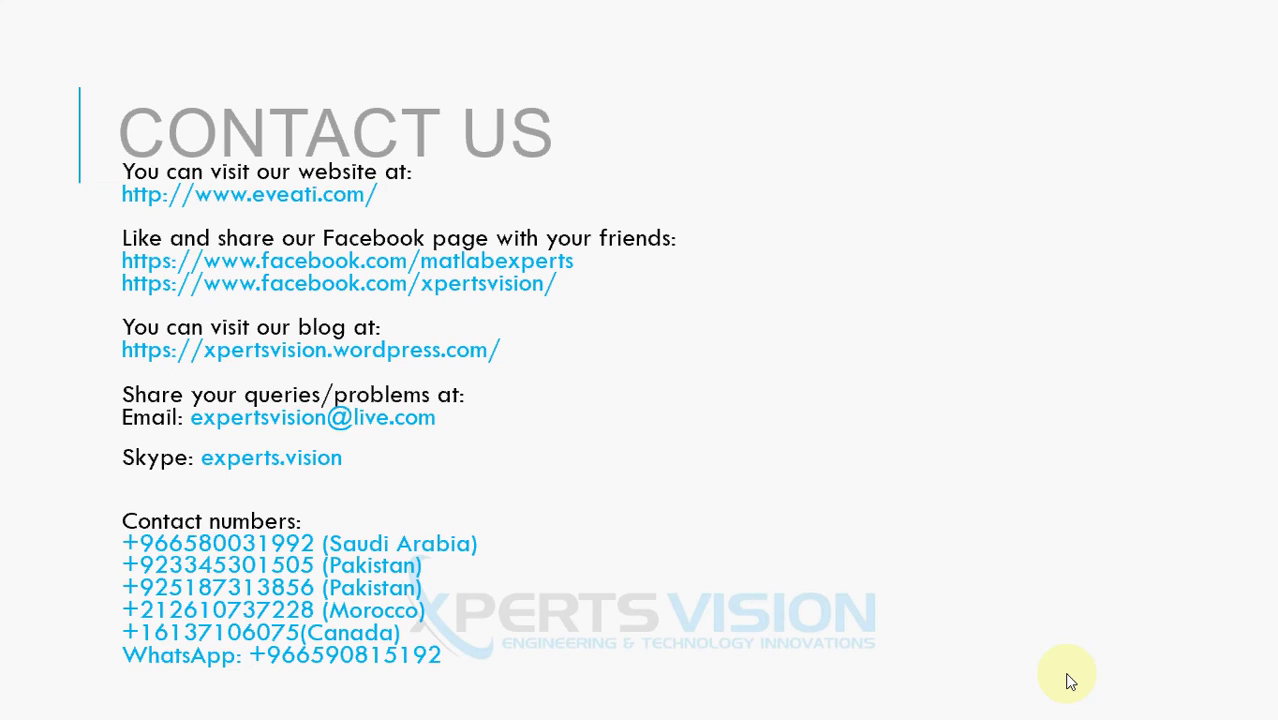